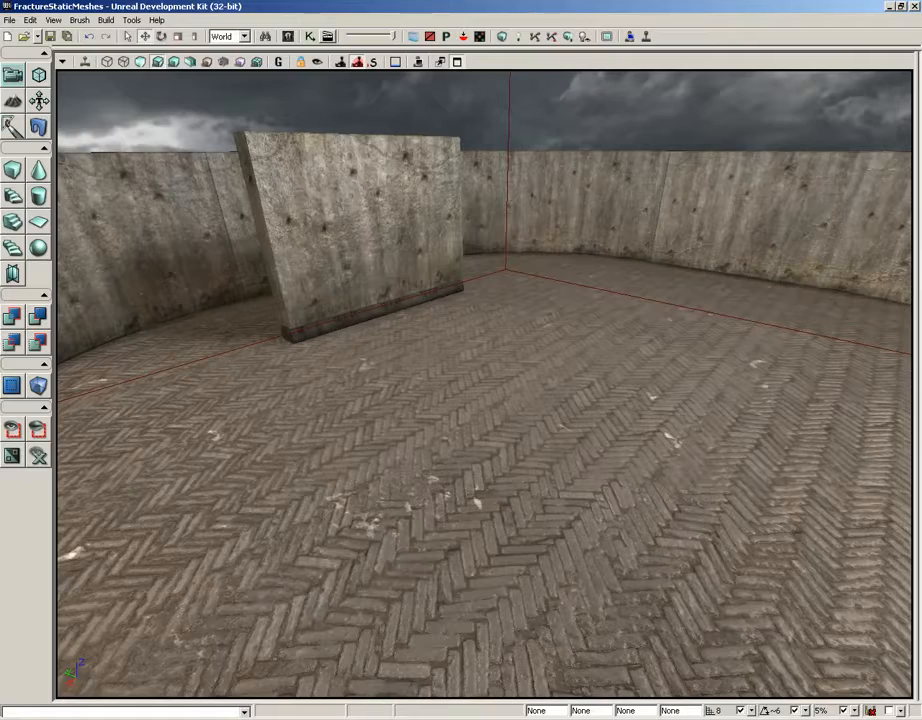
Play the level from the brick floor and test both weapon fire modes on the curved outer wall.
right_click(533, 254)
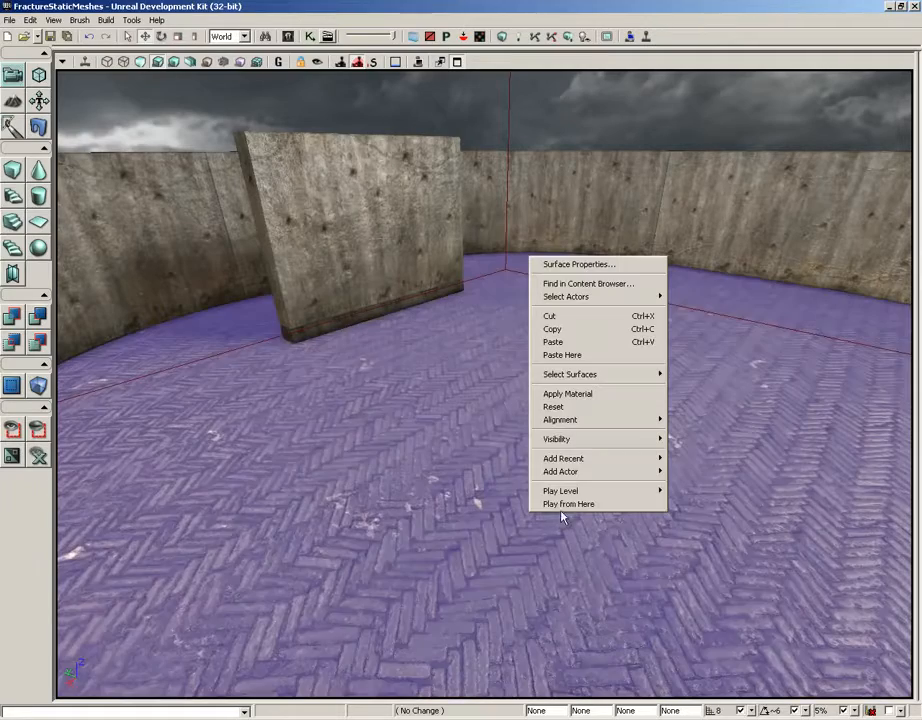
click(615, 502)
key(w)
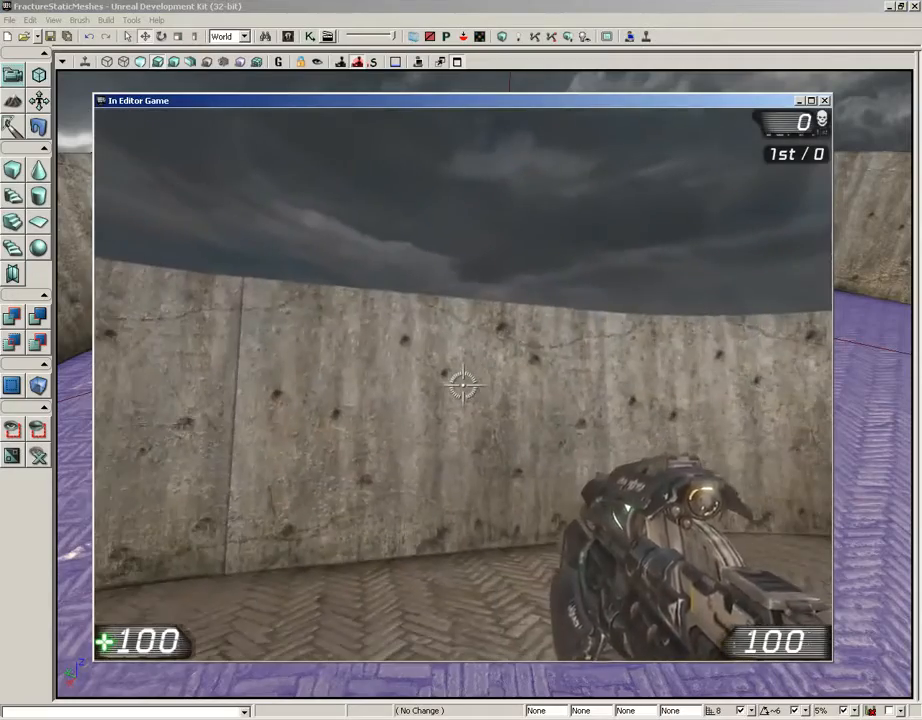
click(462, 385)
click(462, 385)
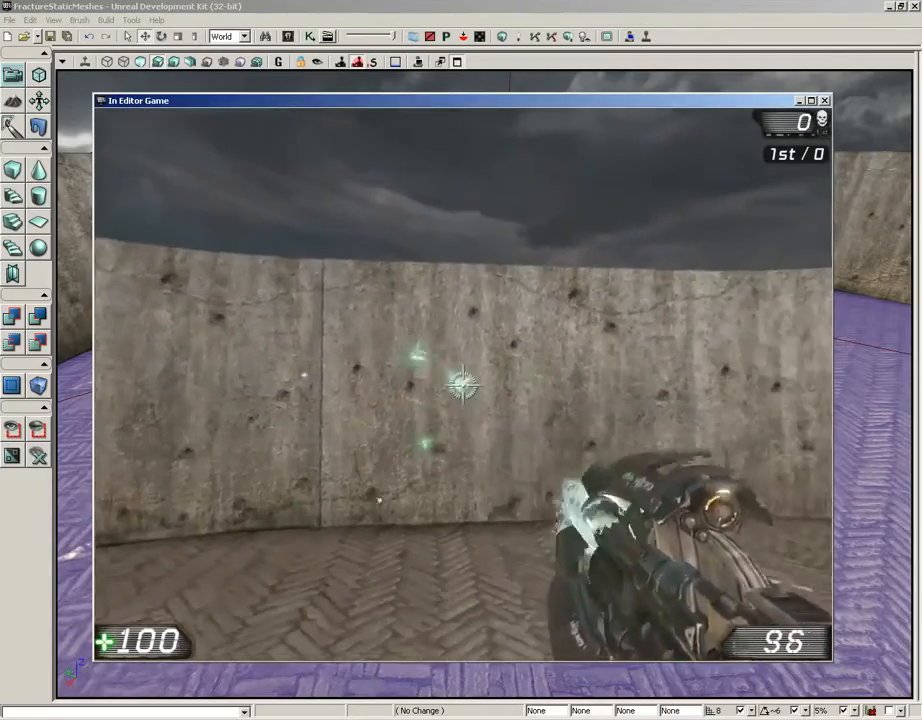
key(w)
right_click(462, 385)
key(s)
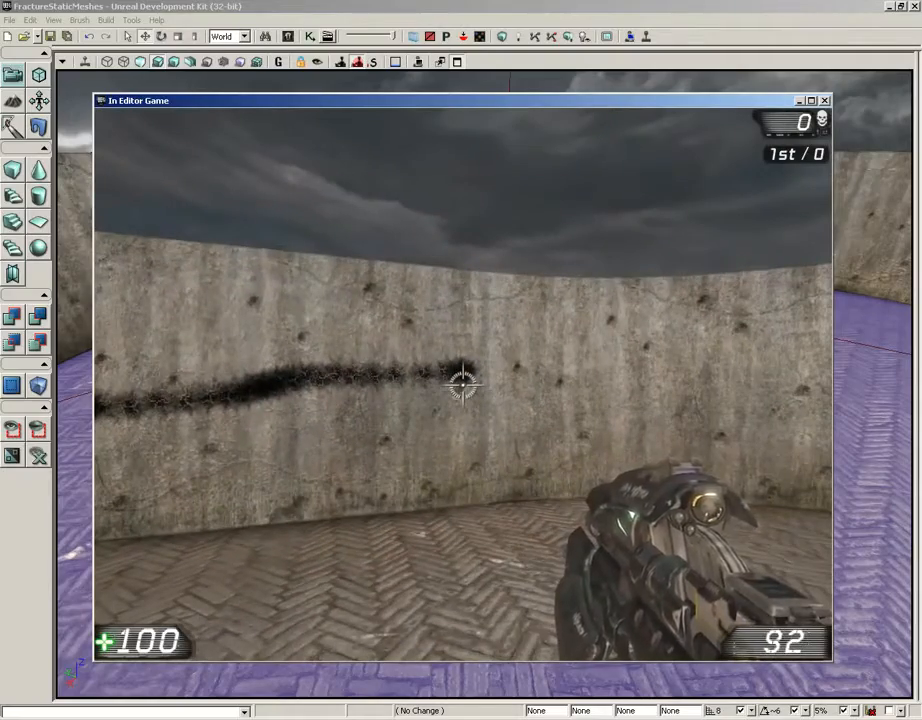
key(w)
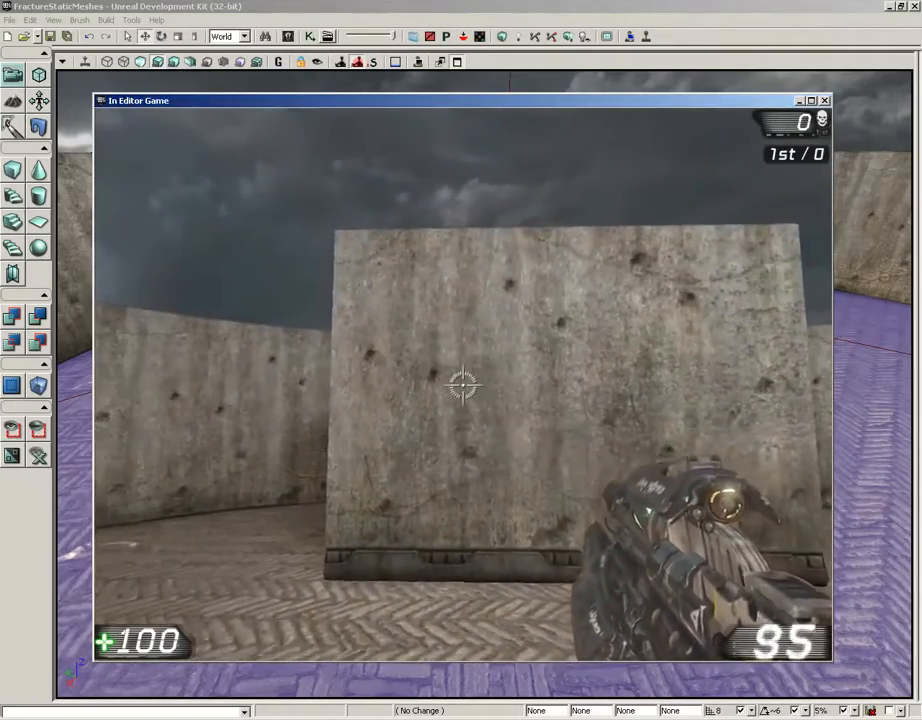
Fire primary and secondary shots at the freestanding concrete wall to break chunks out of it.
click(462, 385)
click(462, 385)
click(462, 385)
key(d)
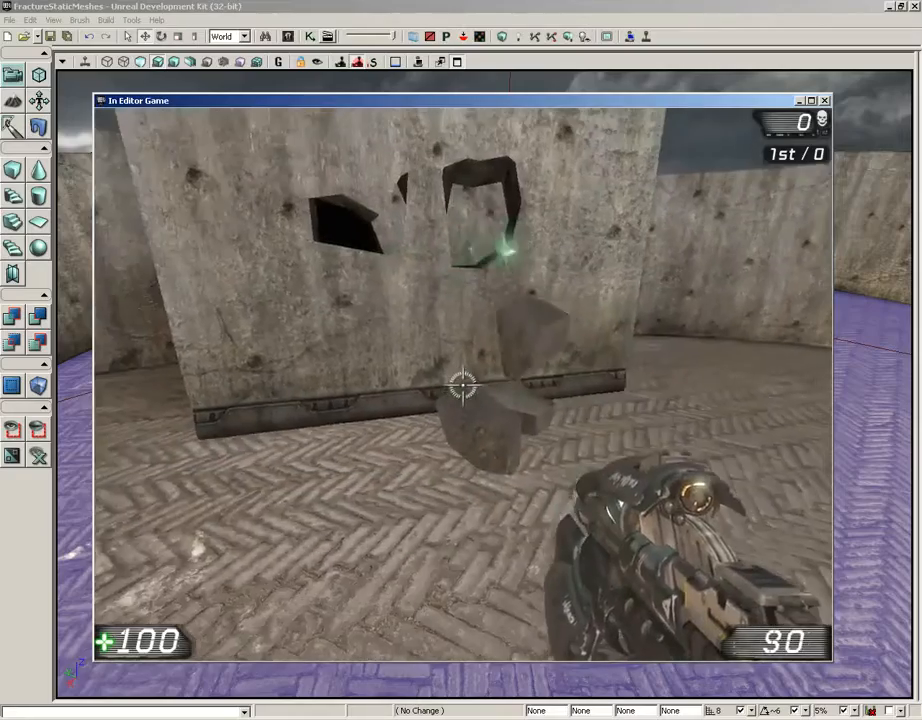
right_click(462, 385)
key(w)
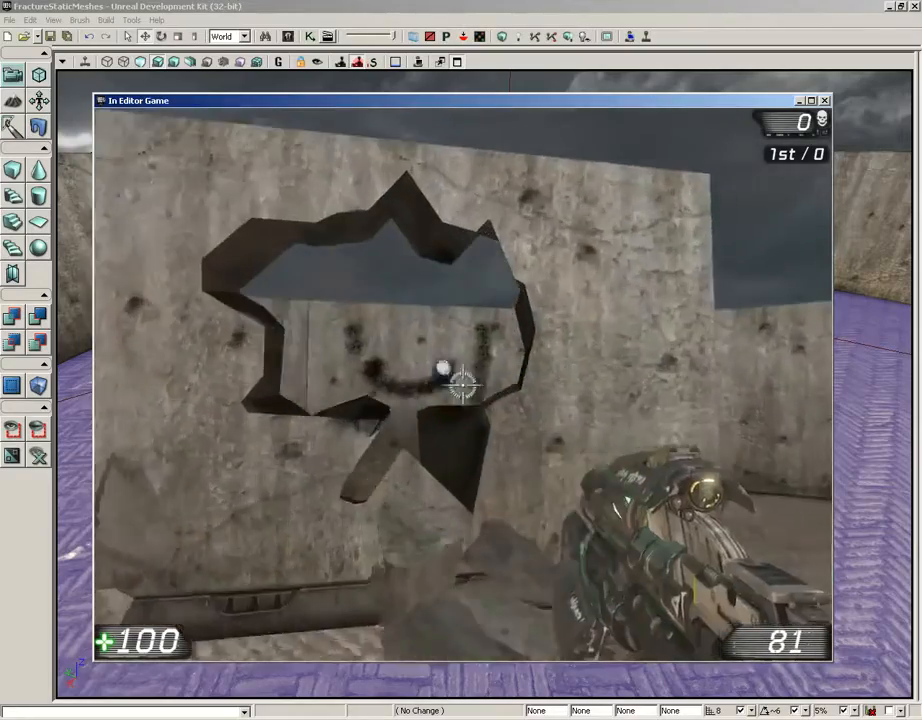
Shoot more pieces out of the freestanding wall from its other side and end the play session.
key(d)
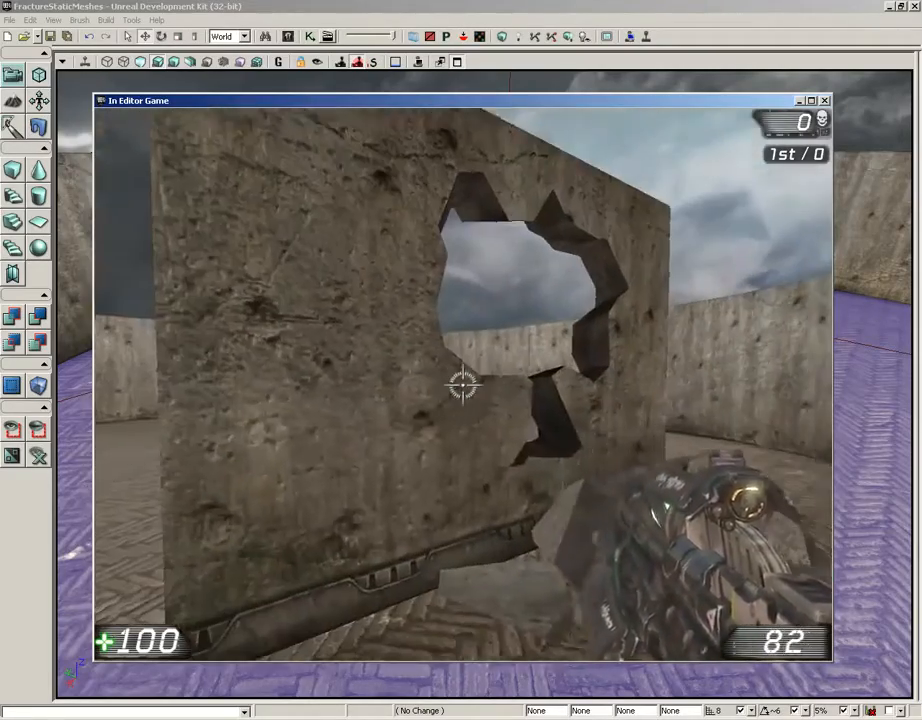
click(462, 385)
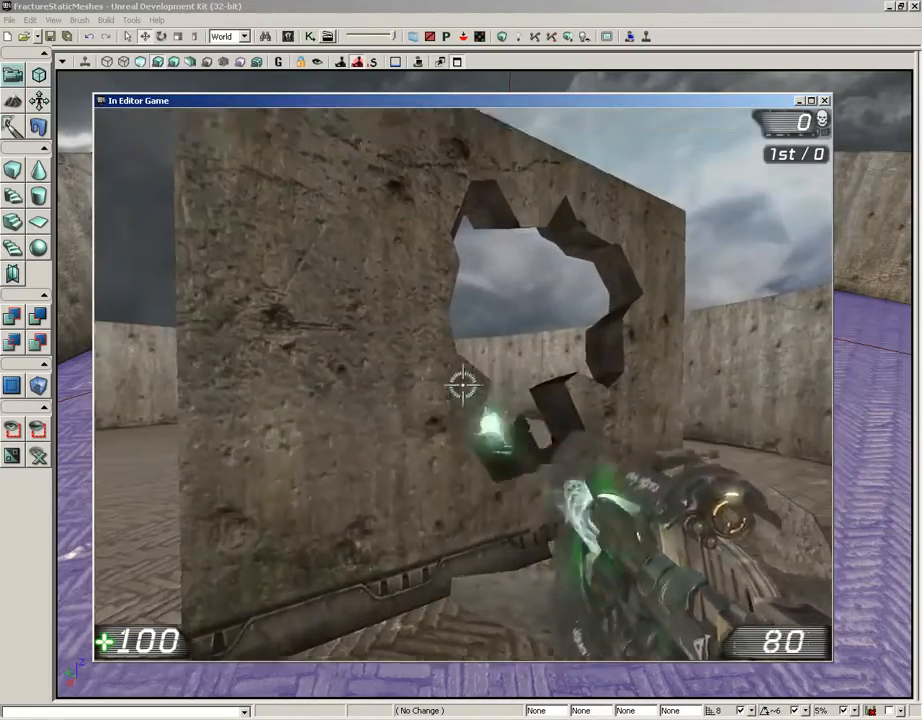
click(462, 385)
key(a)
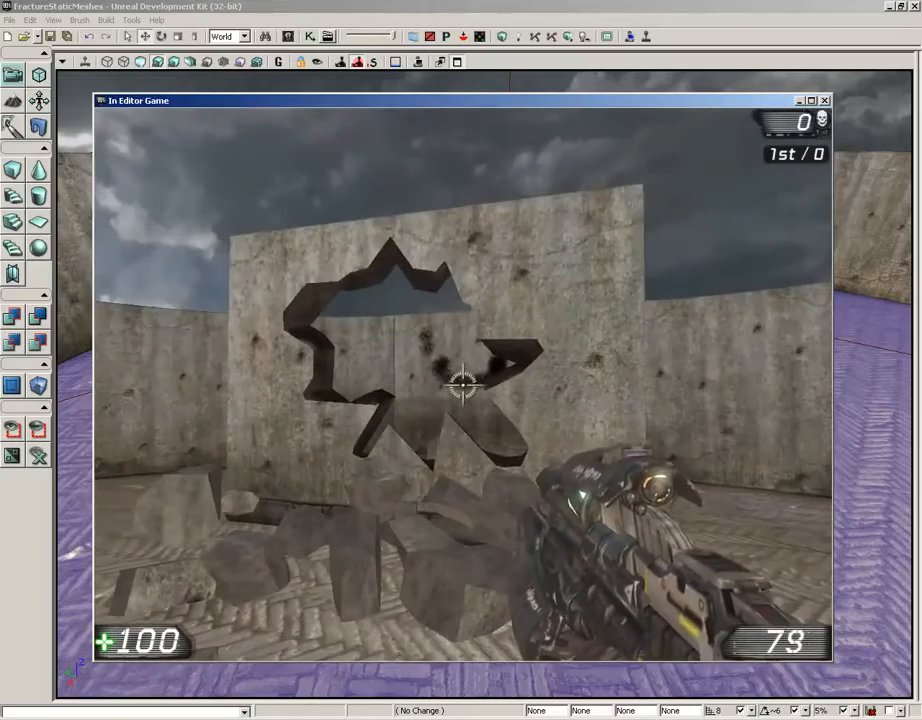
key(s)
key(a)
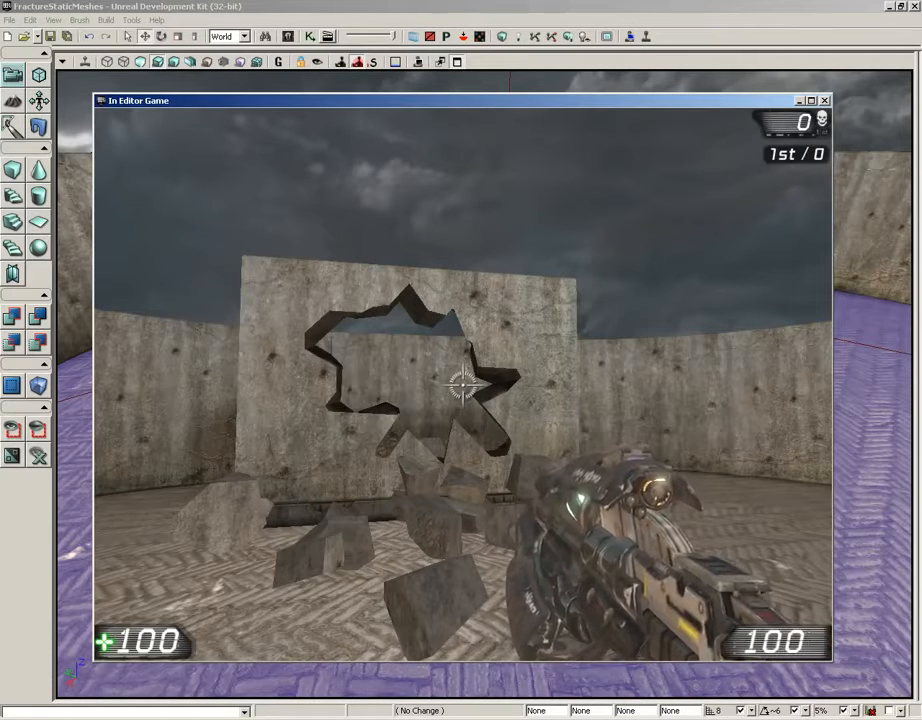
key(Escape)
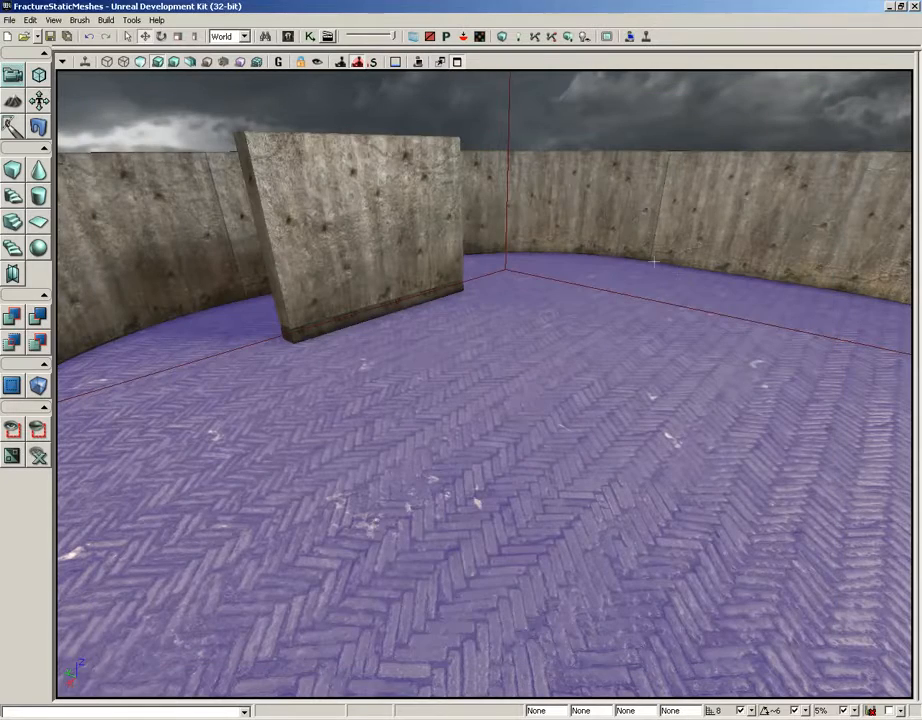
Open the Content Browser, replace the old search with "supports" and limit the results to Static Meshes.
right_drag(653, 262, 700, 245)
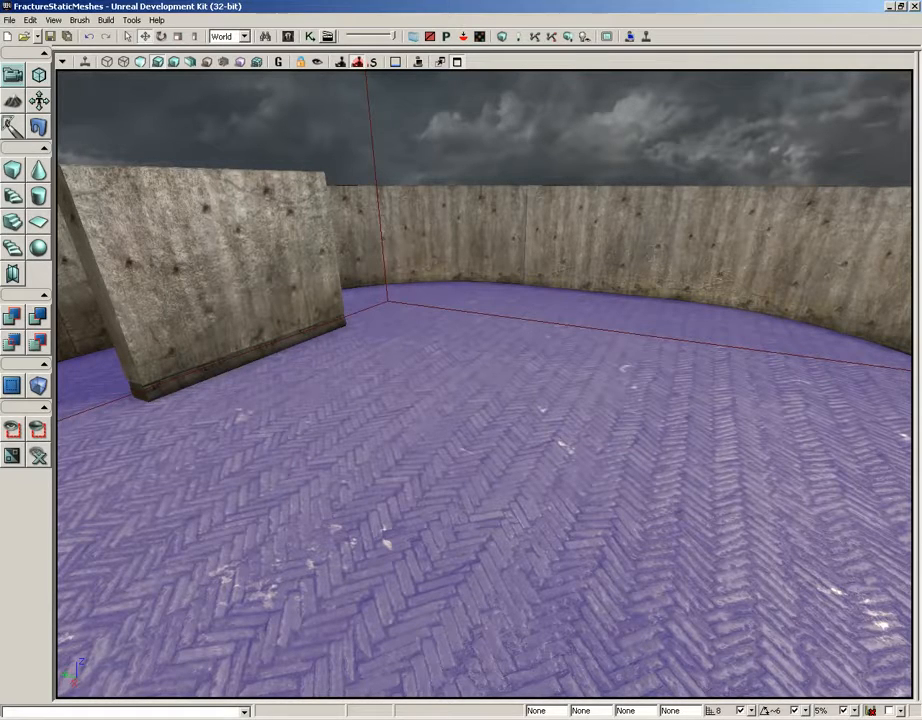
click(288, 37)
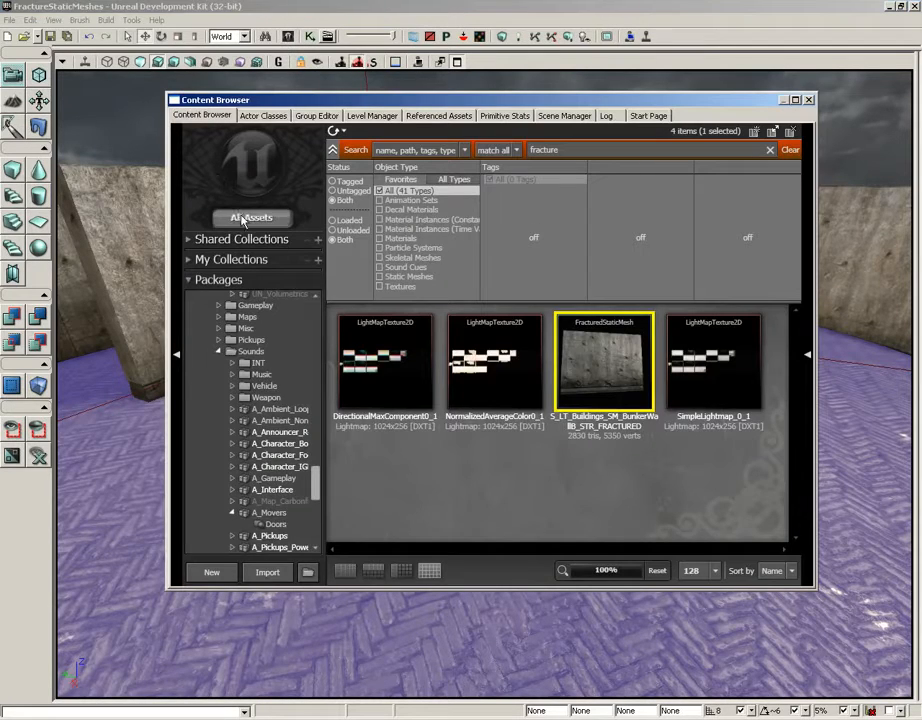
click(790, 149)
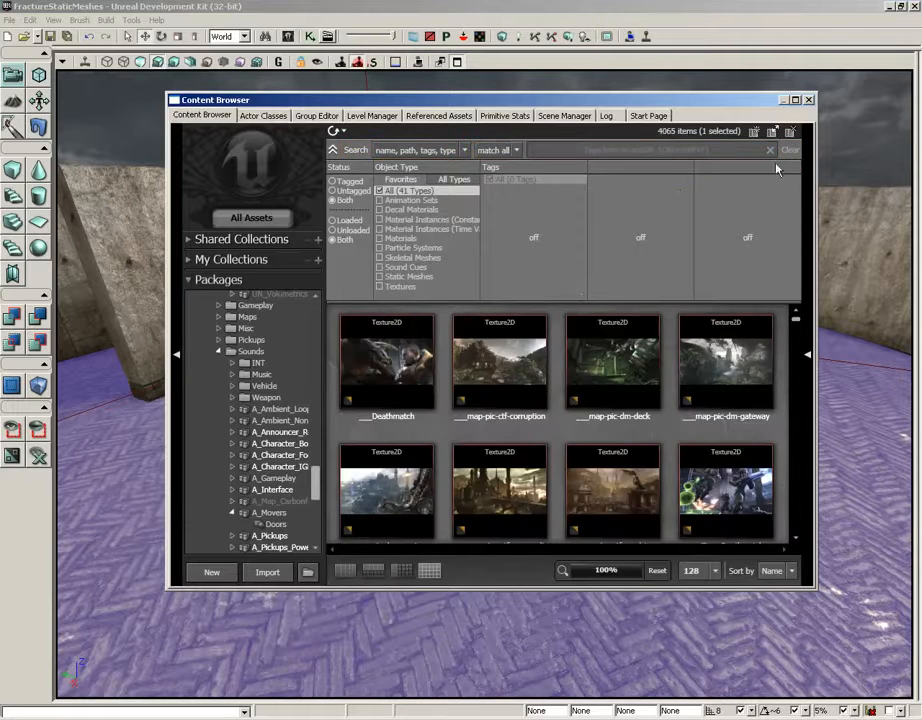
click(592, 149)
text(su)
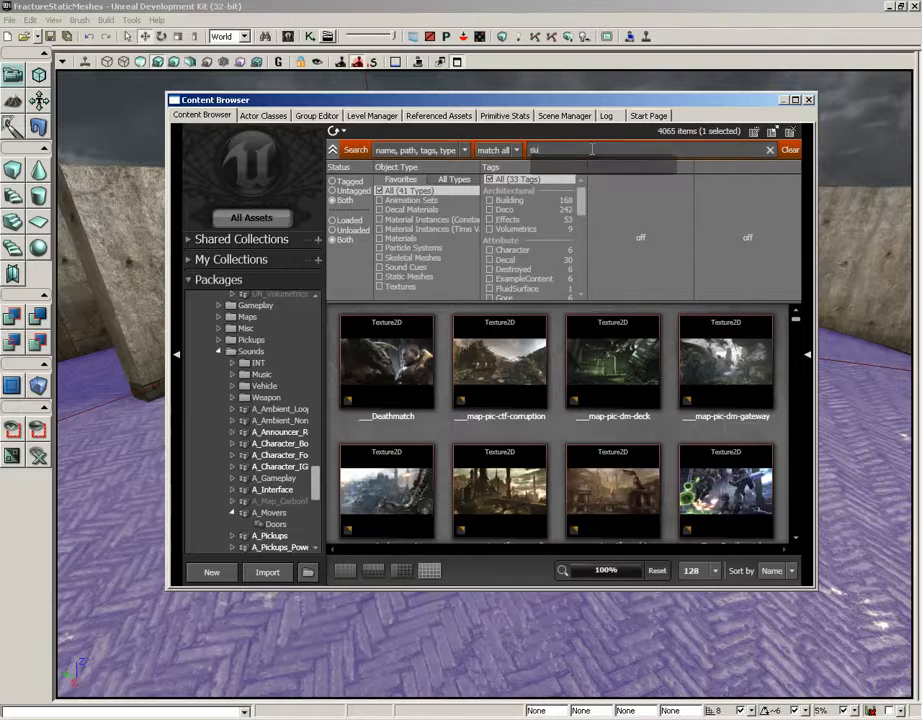
text(pports)
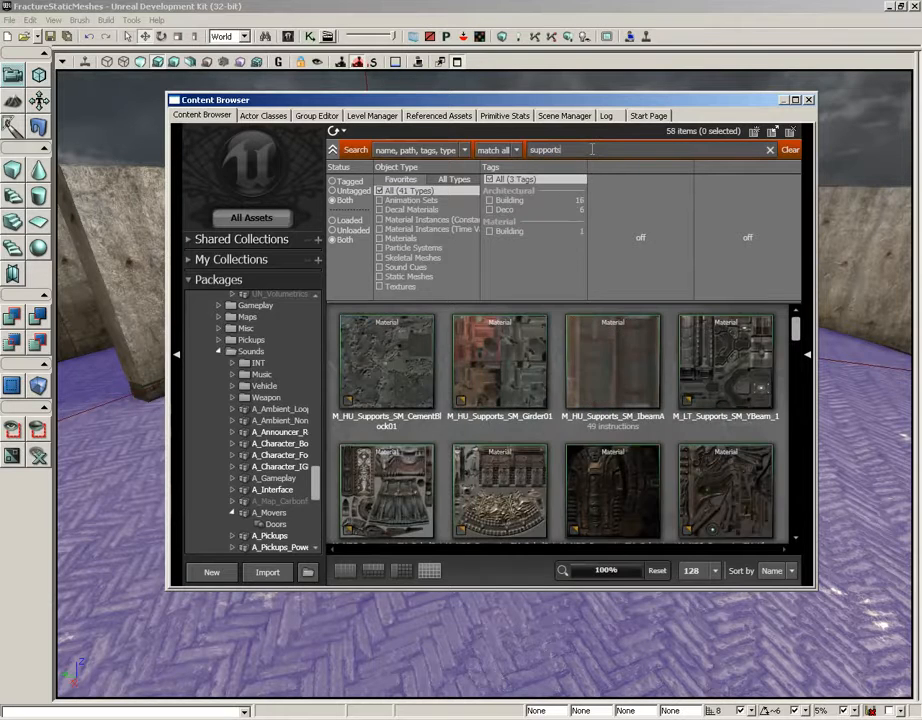
click(393, 278)
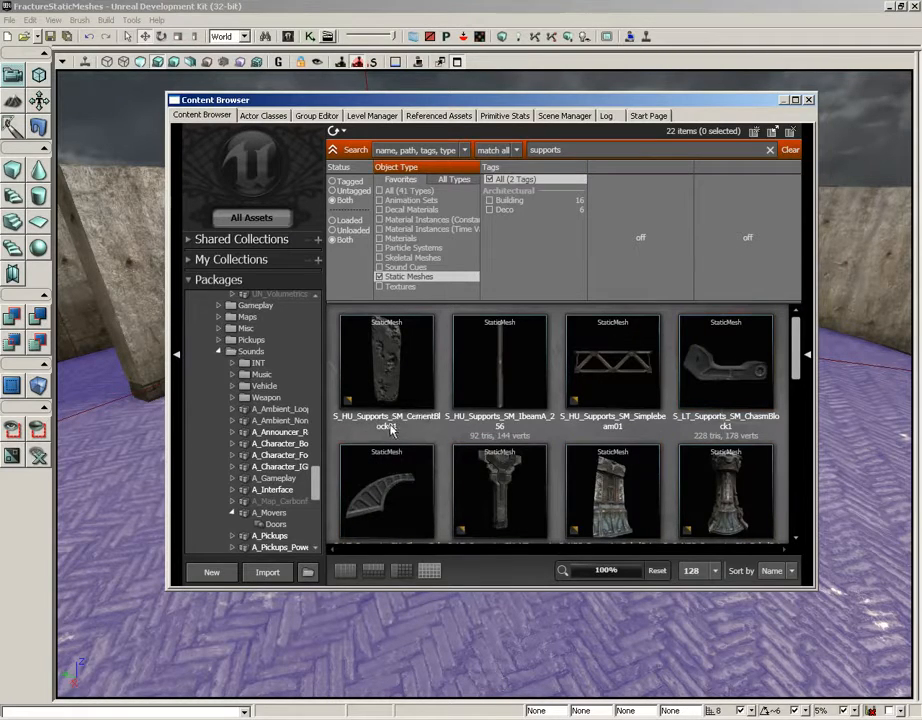
Open S_HU_Supports_SM_CementBlock01 in the Static Mesh Editor and inspect the block.
click(395, 356)
double_click(395, 356)
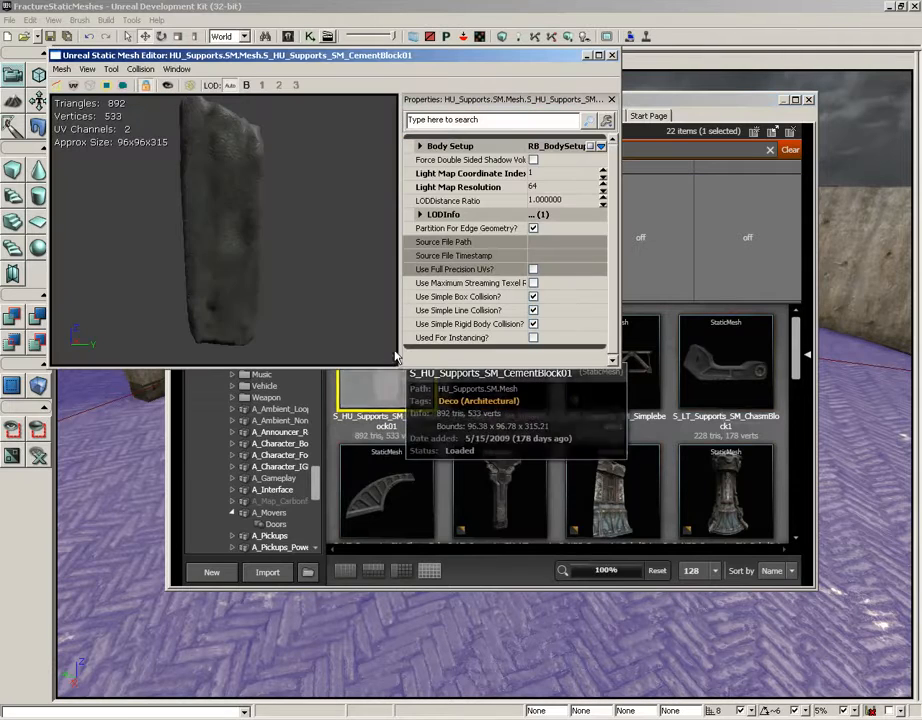
drag(237, 206, 266, 211)
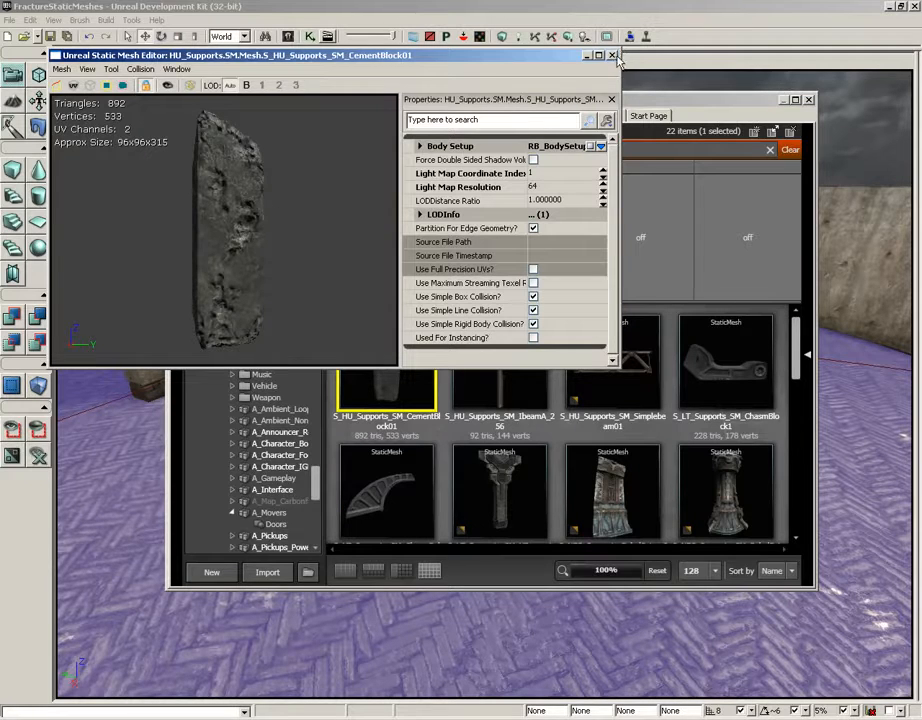
drag(537, 57, 712, 96)
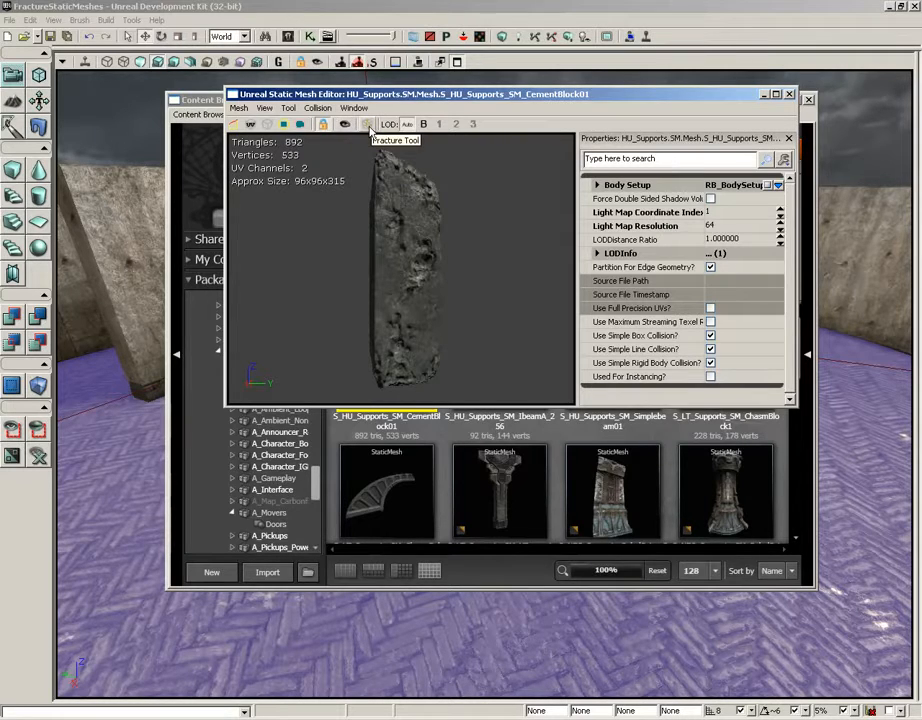
Open the Fracture Tool for the cement block and arrange its window beside the mesh preview.
click(289, 108)
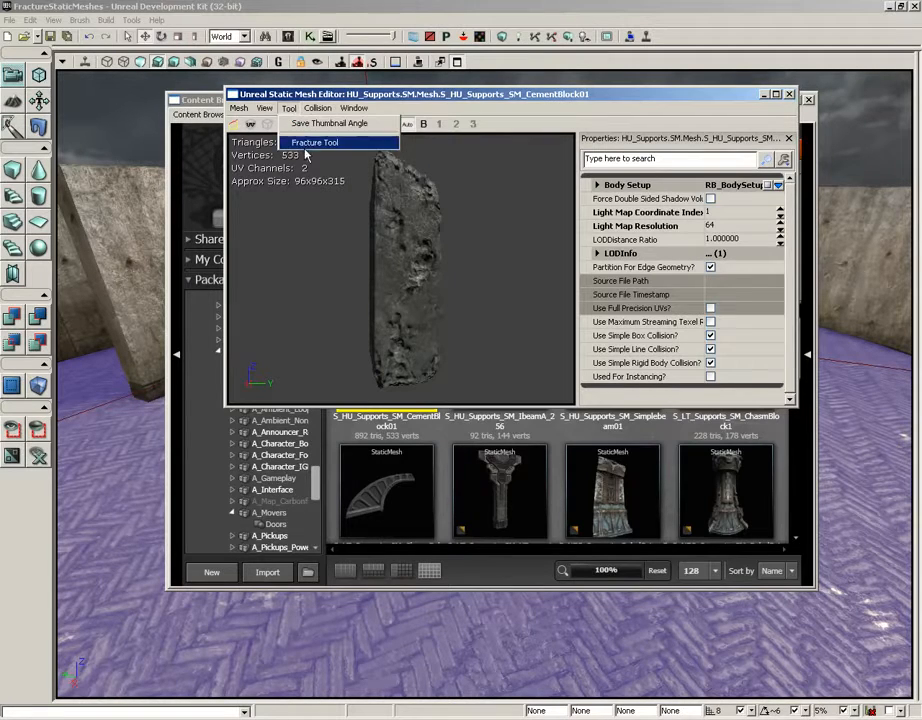
click(306, 146)
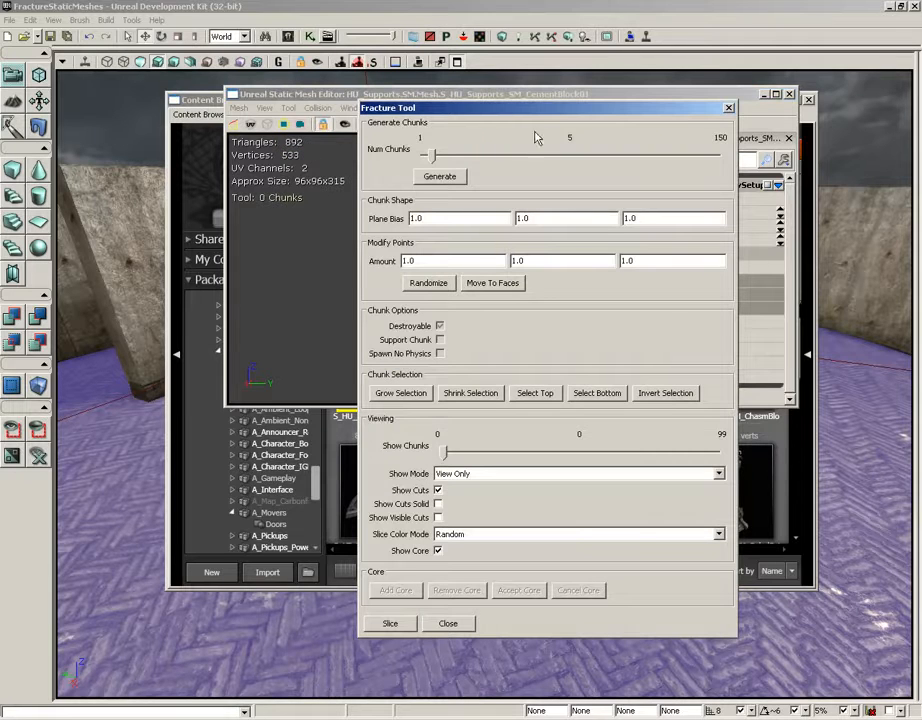
drag(493, 107, 608, 103)
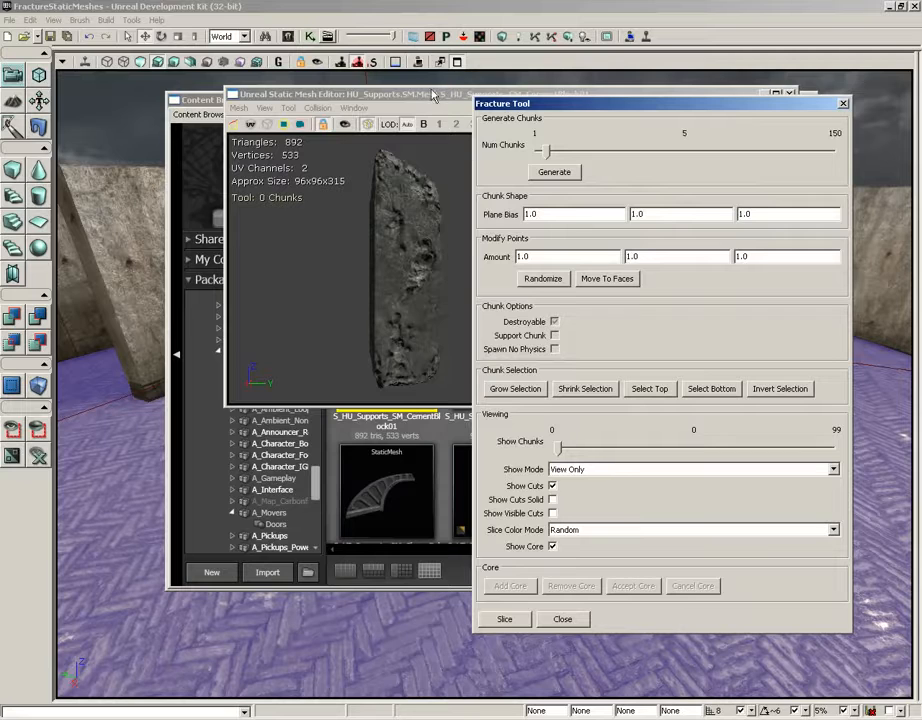
drag(436, 95, 274, 90)
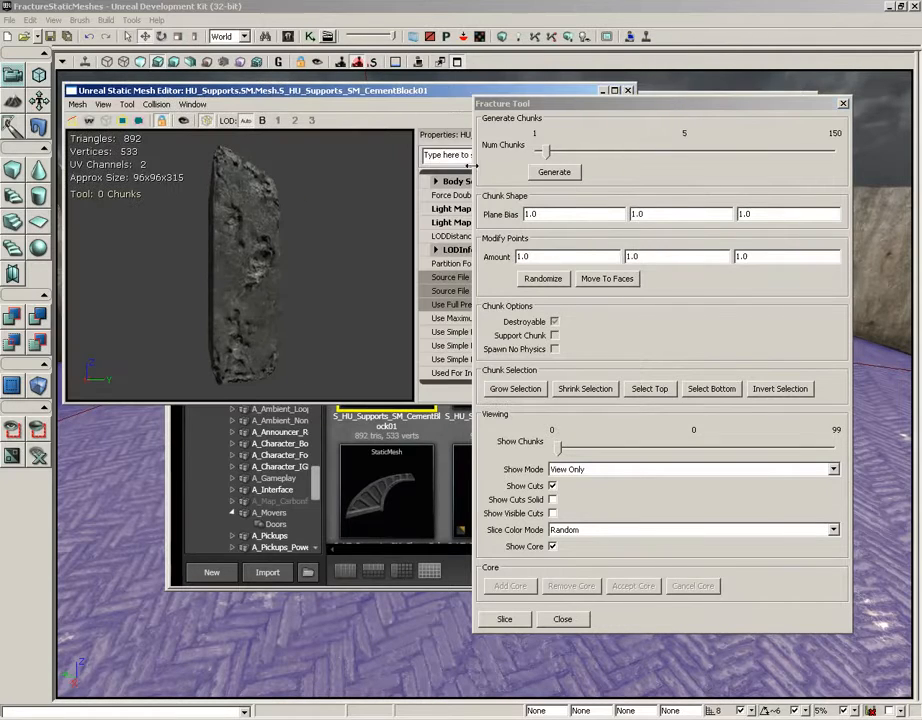
drag(685, 108, 674, 78)
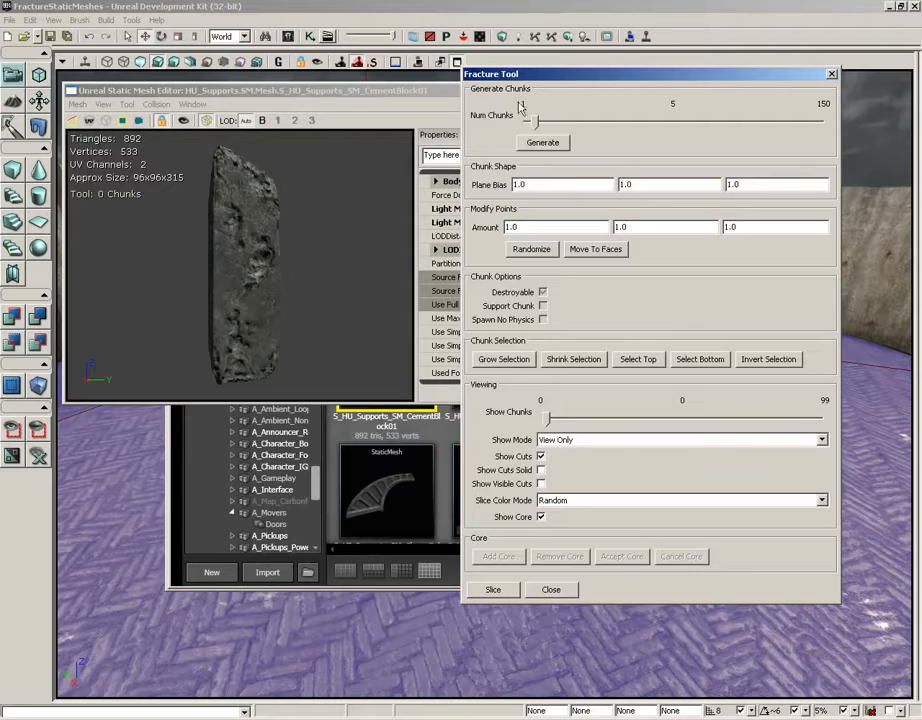
Generate 50 fracture chunks for the cement block and display their cuts as solid.
drag(534, 121, 623, 138)
click(546, 144)
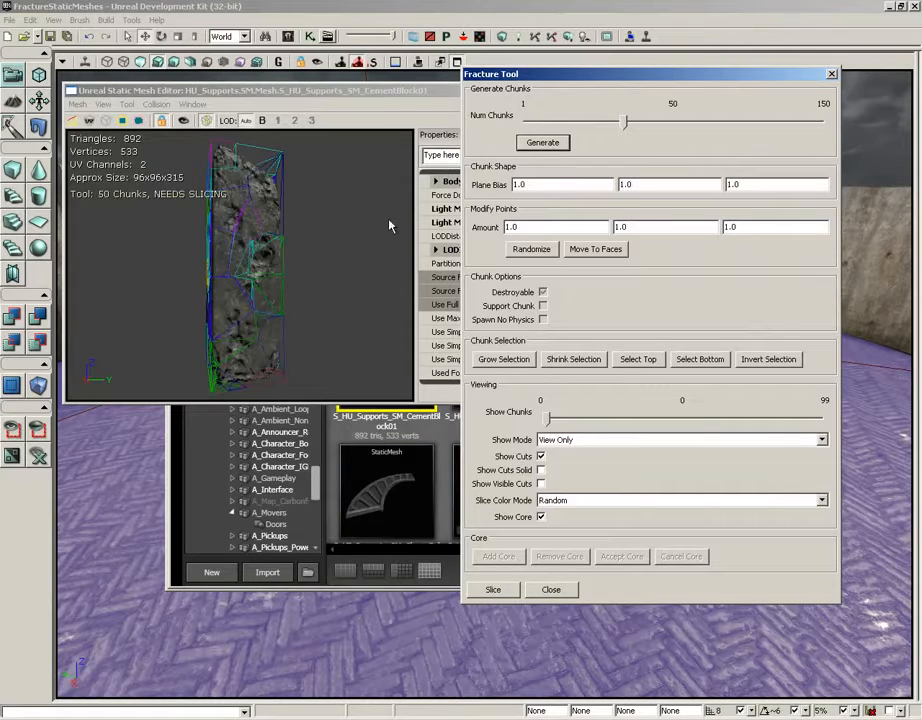
drag(233, 288, 417, 133)
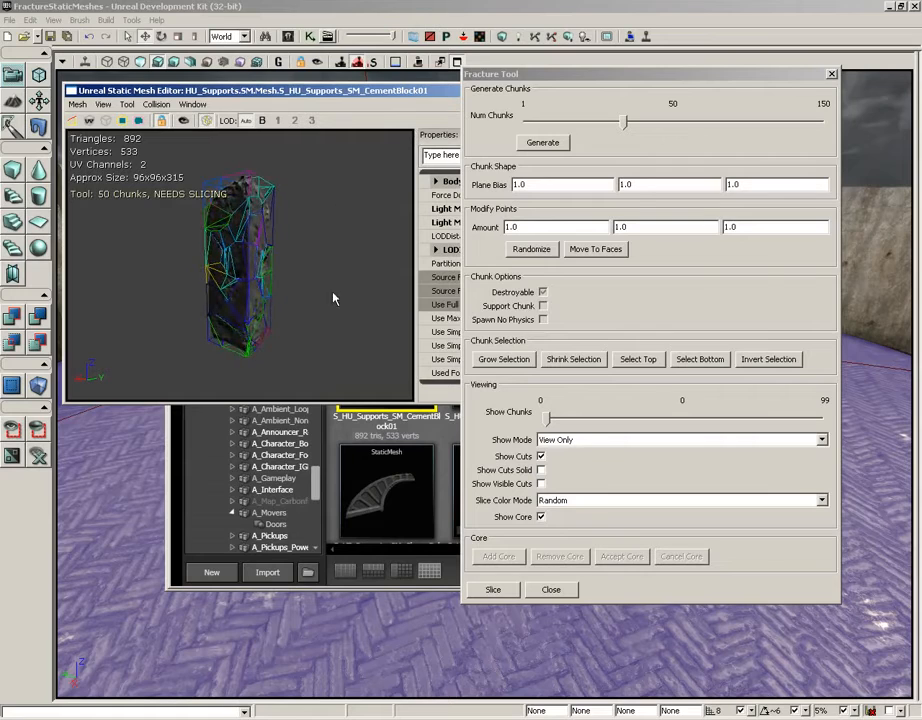
click(540, 470)
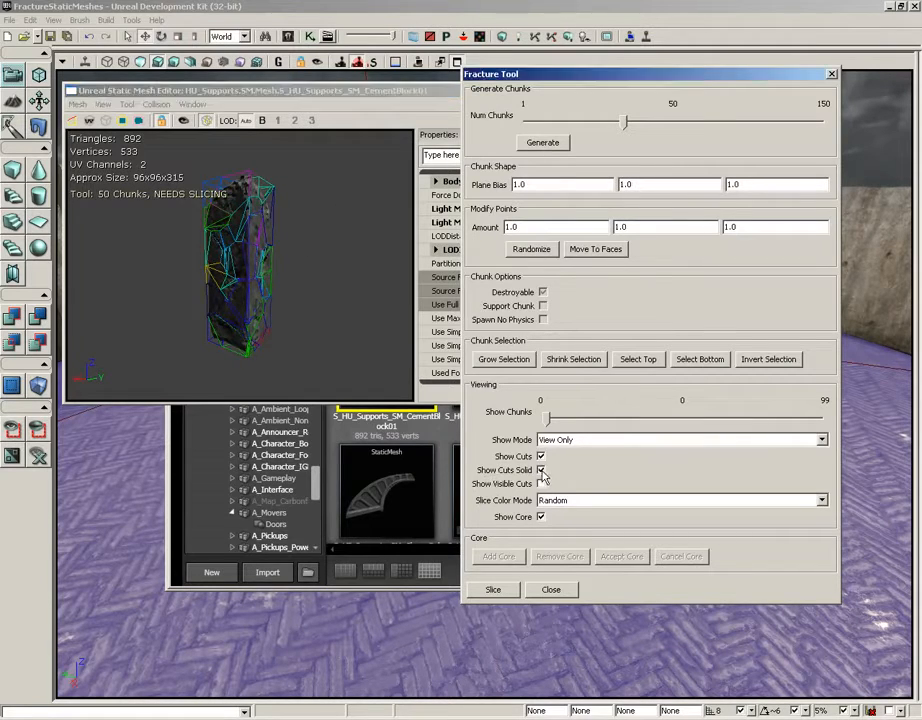
drag(228, 210, 416, 134)
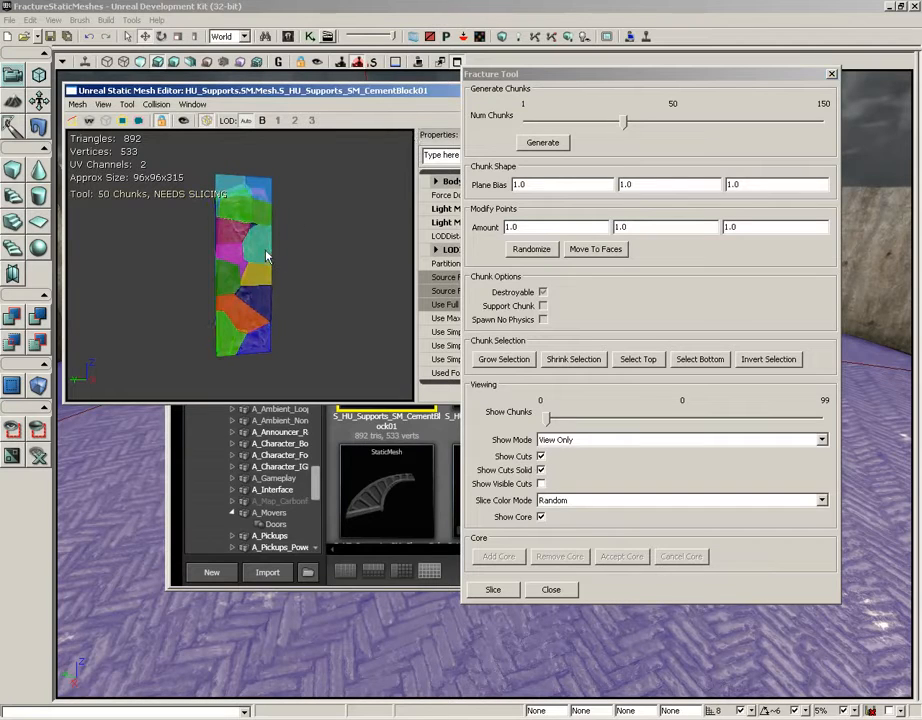
Select a chunk in the upper part of the cement block and examine the chunk layout from several sides.
click(226, 244)
click(272, 248)
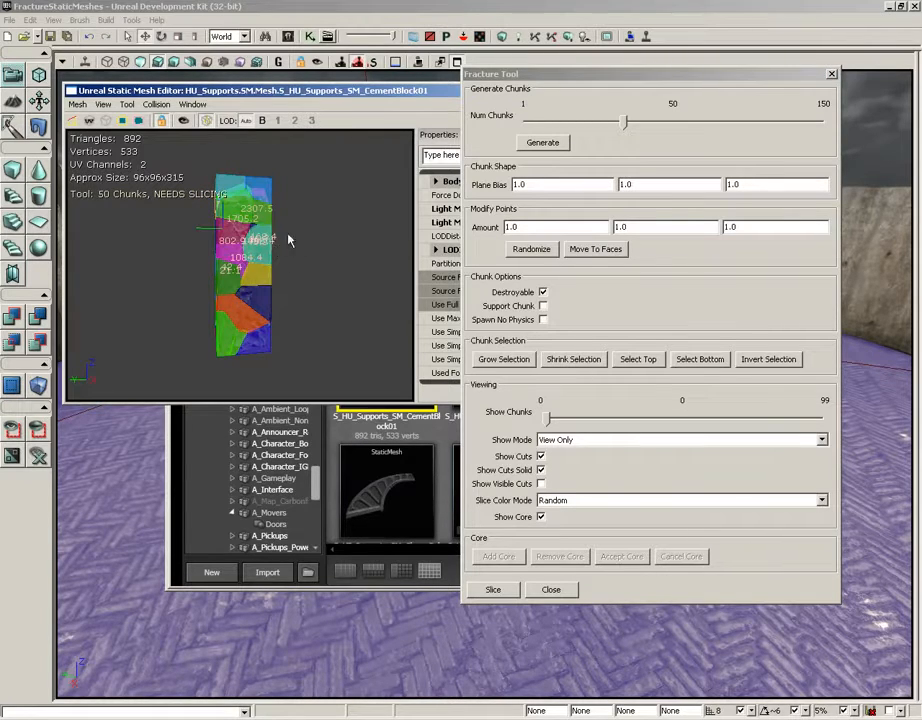
drag(288, 240, 414, 212)
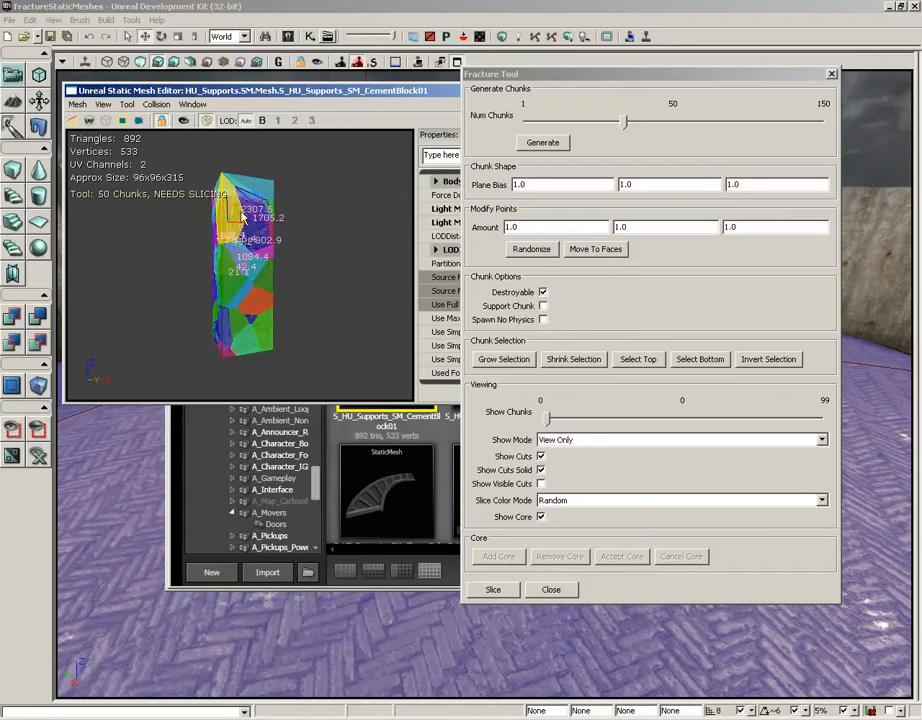
drag(302, 252, 280, 220)
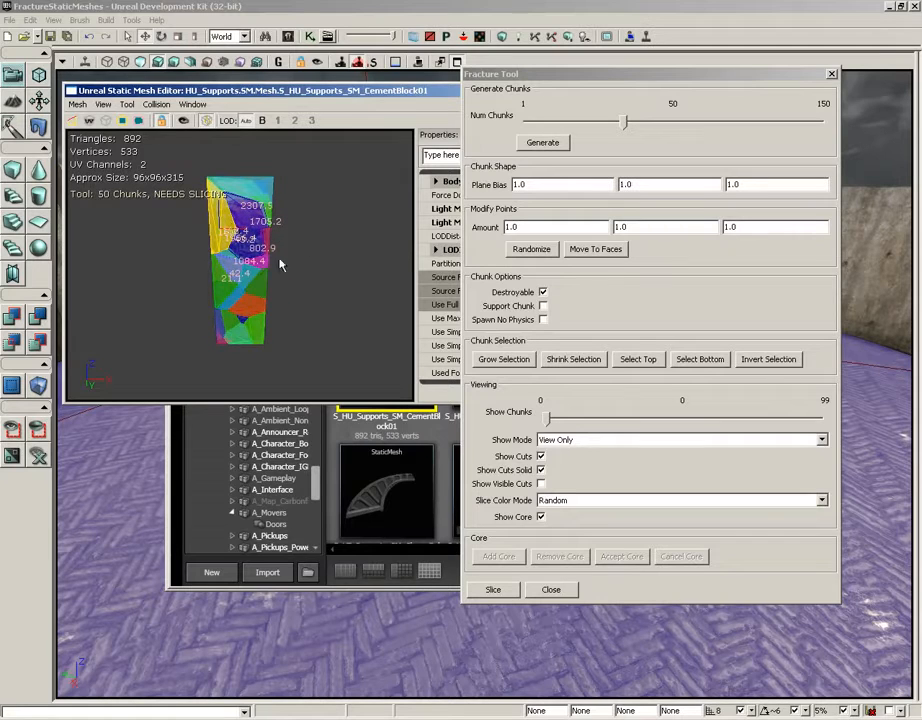
drag(336, 238, 278, 270)
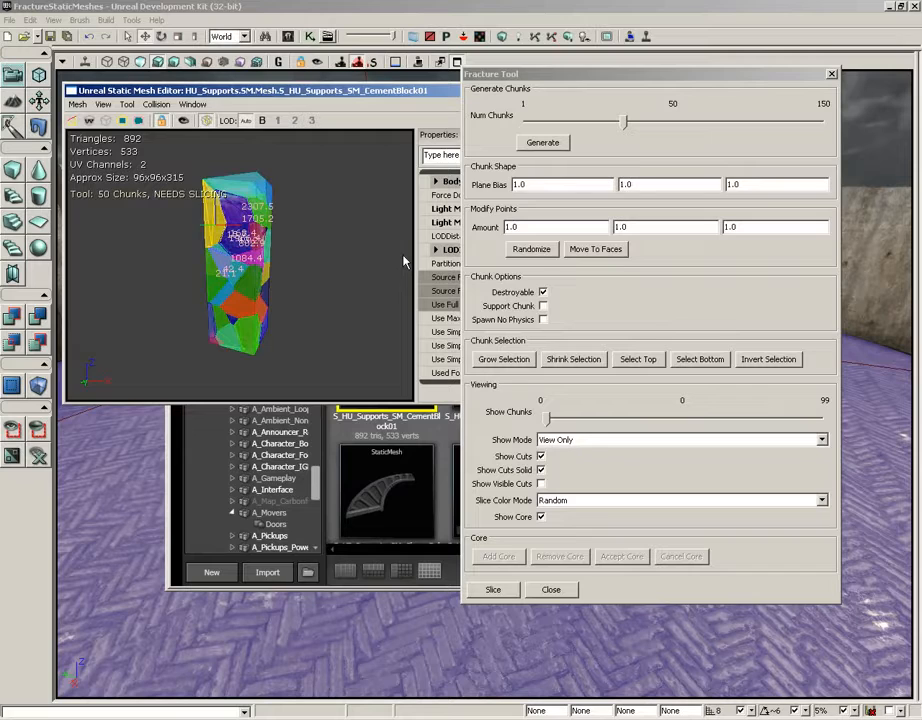
drag(405, 262, 325, 285)
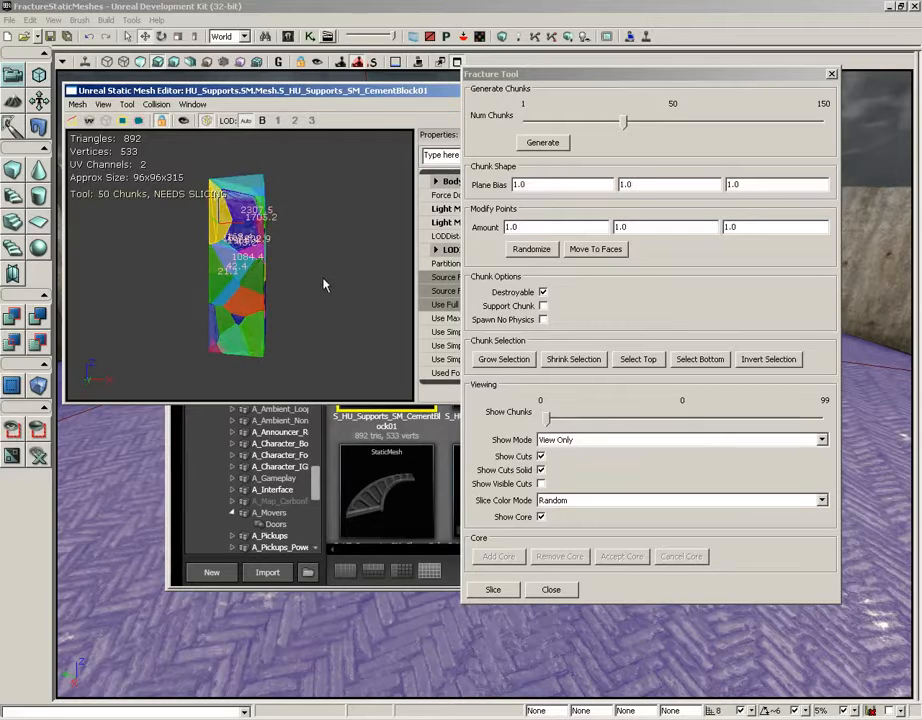
Select all chunks at the bottom of the cement block and check the selection from several sides.
click(529, 80)
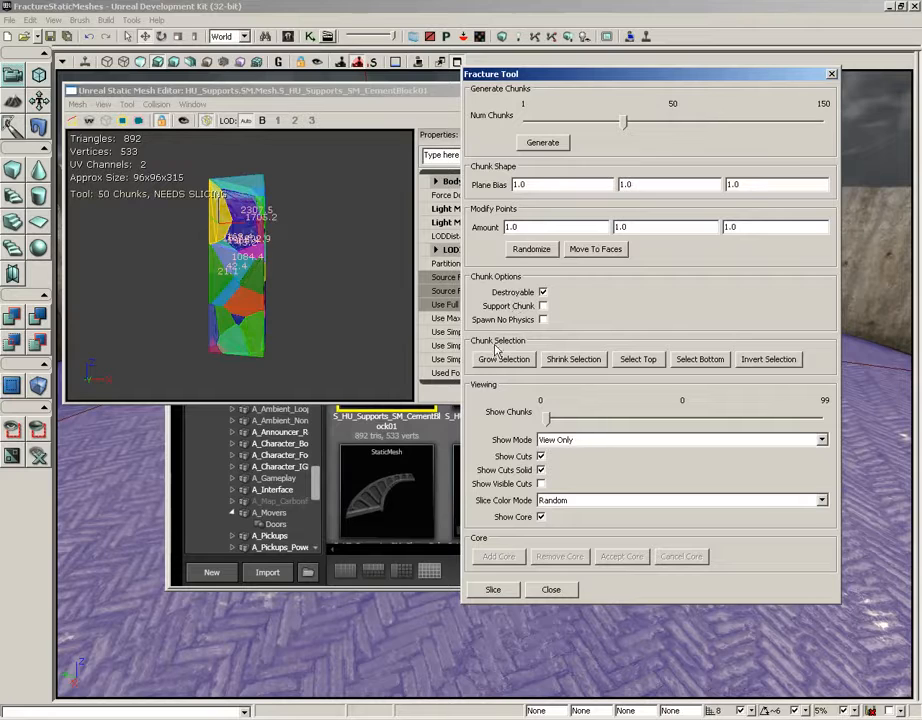
click(711, 362)
mouse_move(315, 304)
mouse_down()
mouse_move(392, 203)
mouse_move(318, 303)
mouse_up()
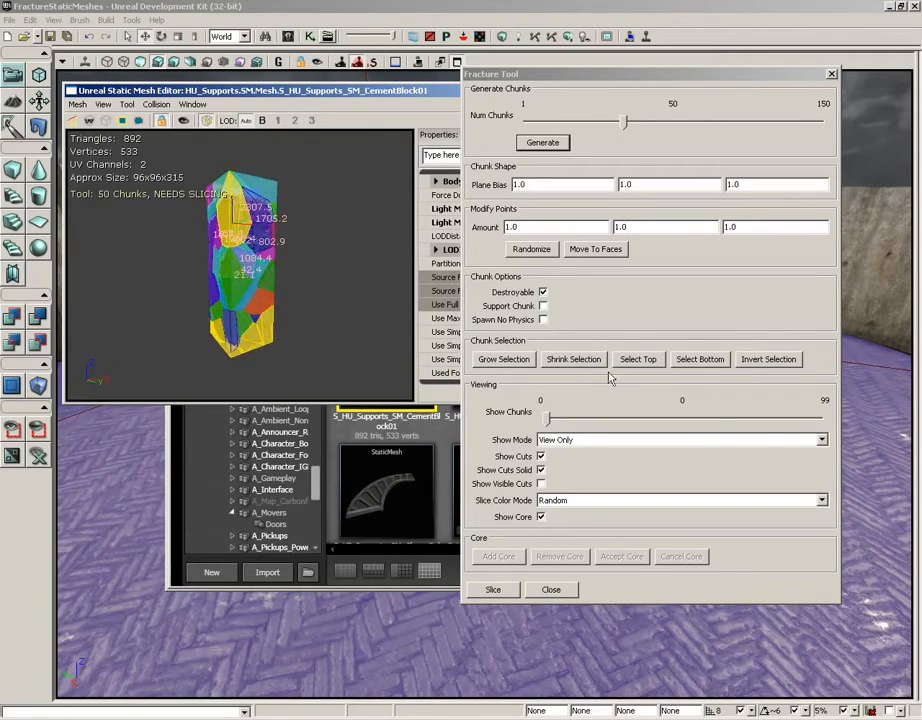
click(352, 323)
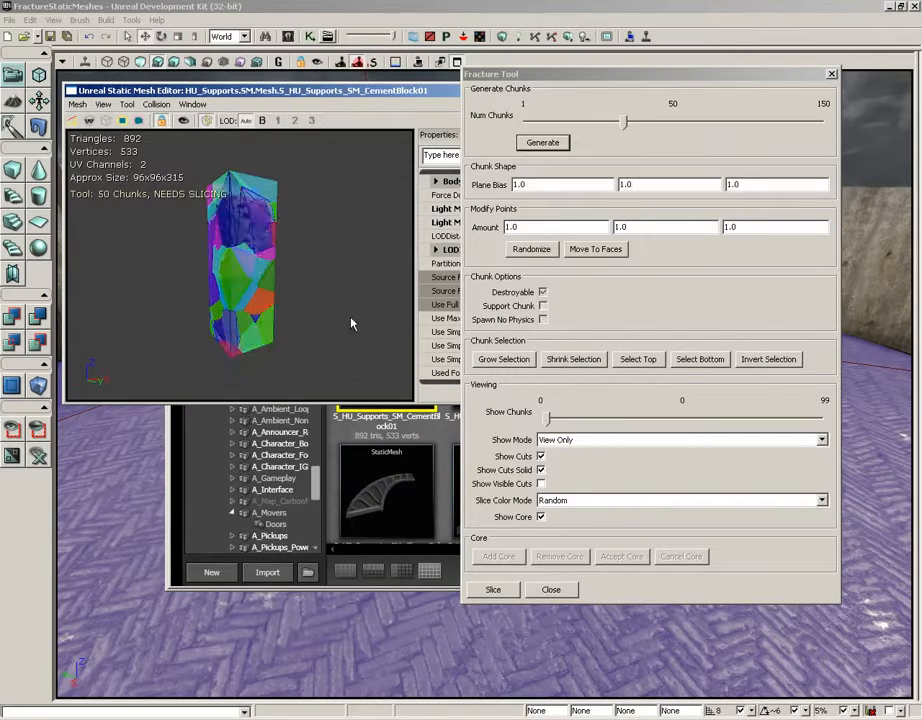
click(718, 361)
drag(381, 305, 249, 222)
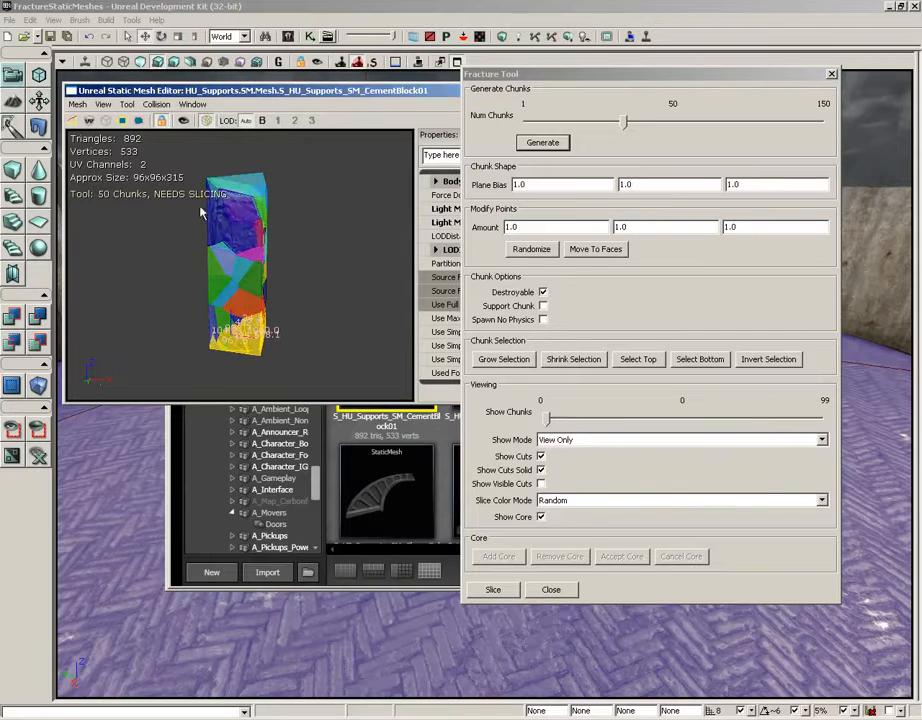
drag(369, 261, 267, 322)
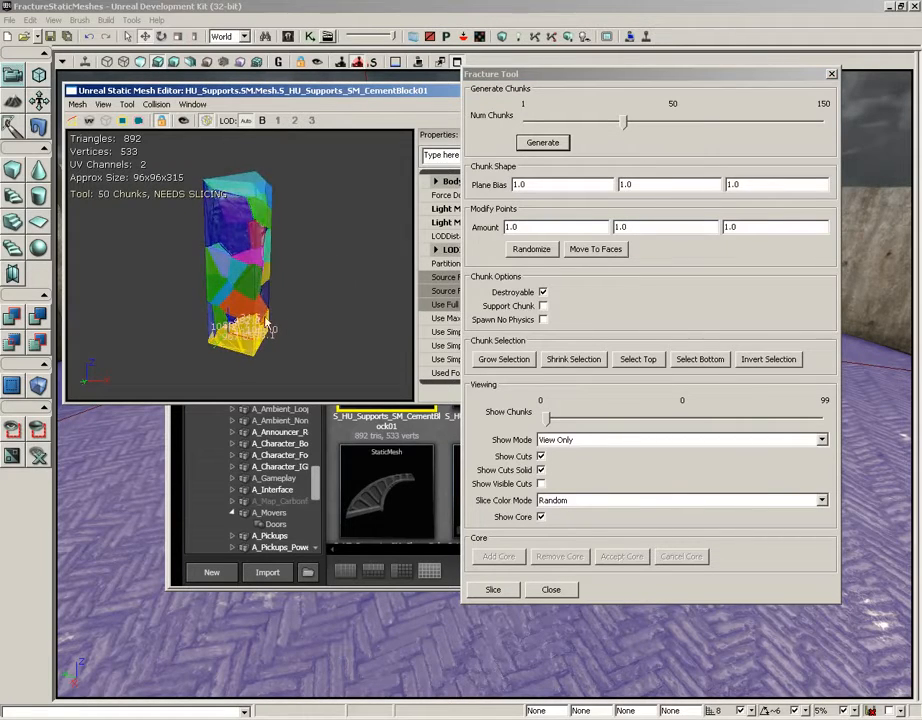
Make the selected bottom chunks non-destroyable and define them as support chunks.
click(543, 292)
mouse_move(321, 290)
mouse_down()
mouse_move(418, 268)
mouse_move(319, 296)
mouse_up()
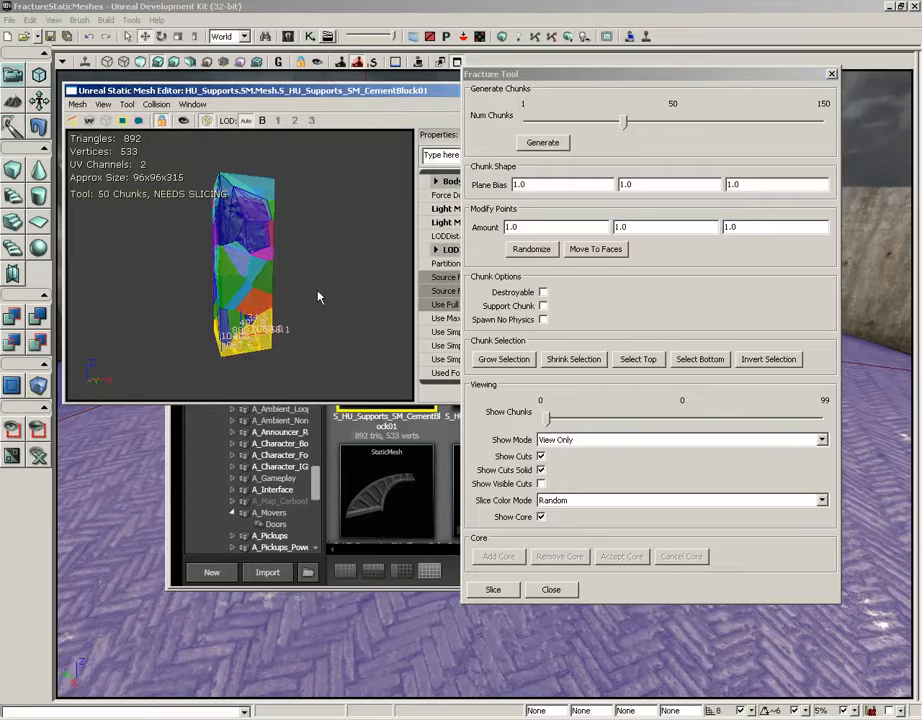
click(542, 305)
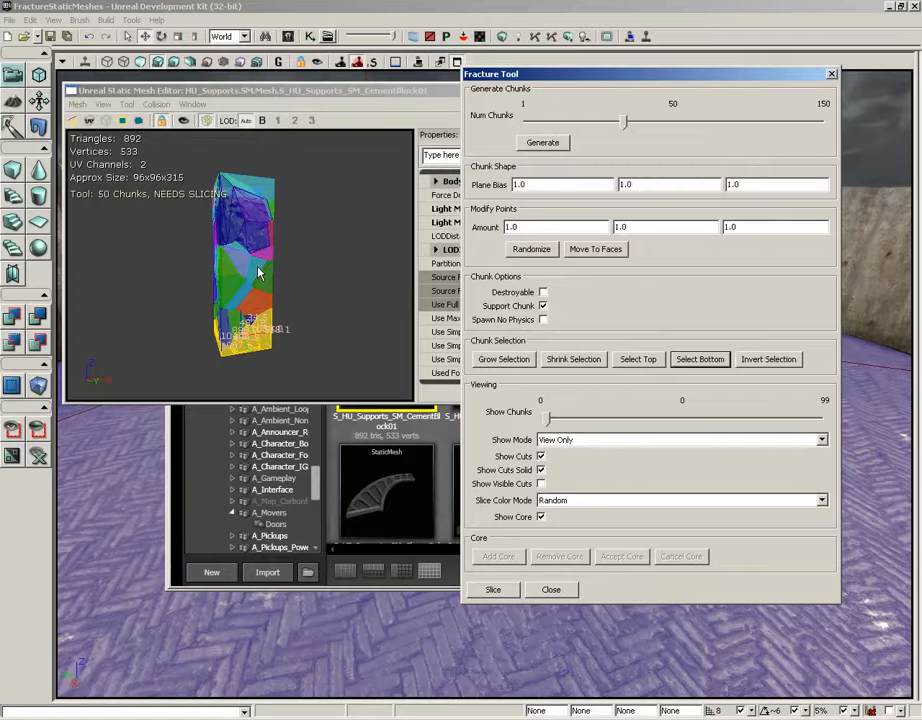
drag(257, 272, 268, 235)
Slice the cement block into a fractured mesh named fractured_column in package FractureMeshDemo, group Meshes.
click(493, 589)
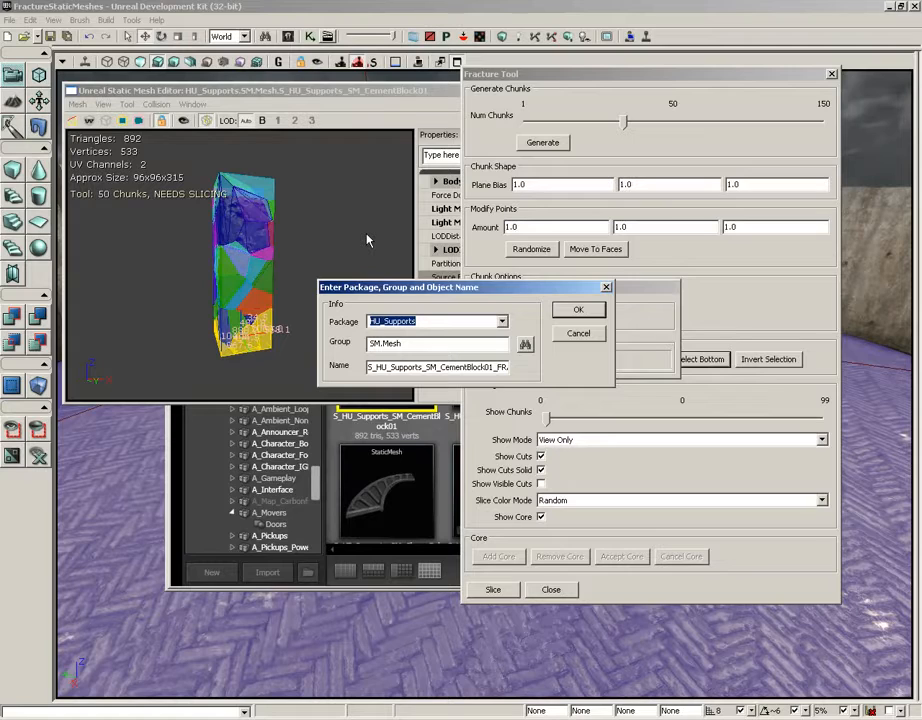
text(FractureMeshDemo)
key(Tab)
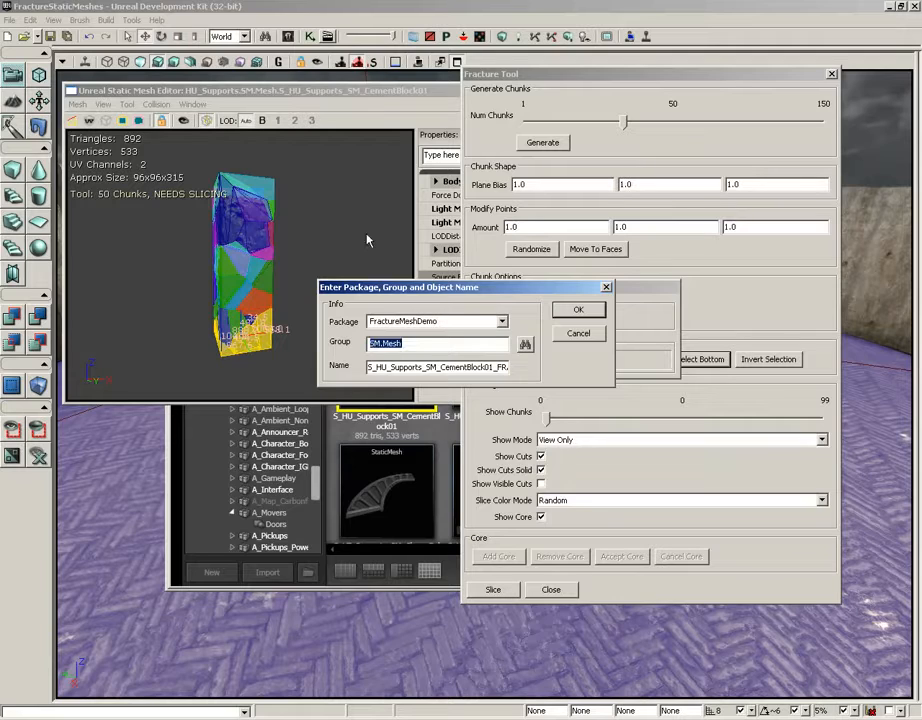
text(Mech)
text(shes)
key(Tab)
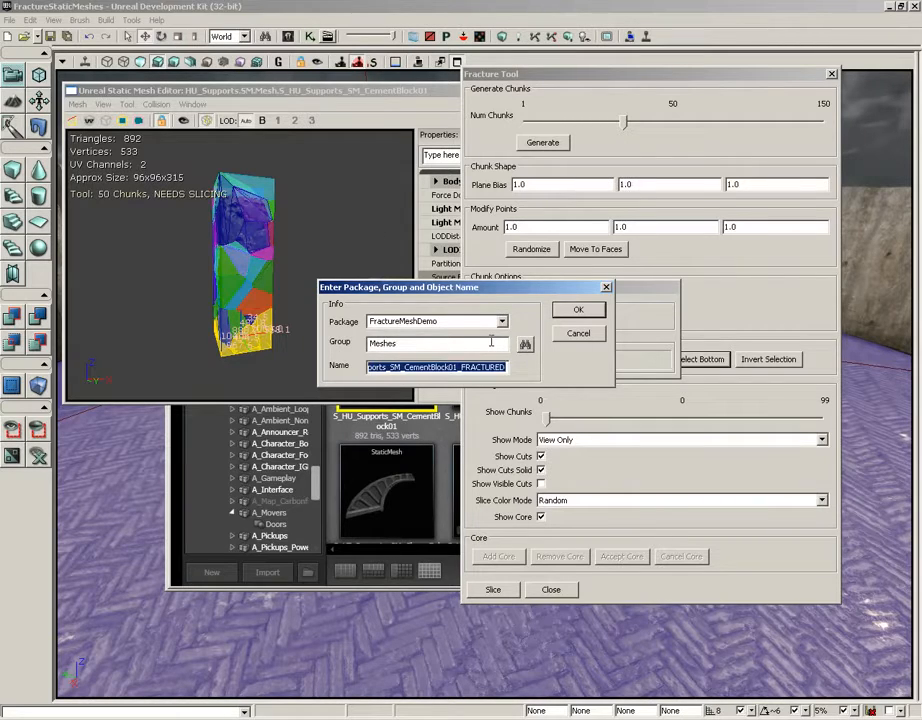
text(Fracture)
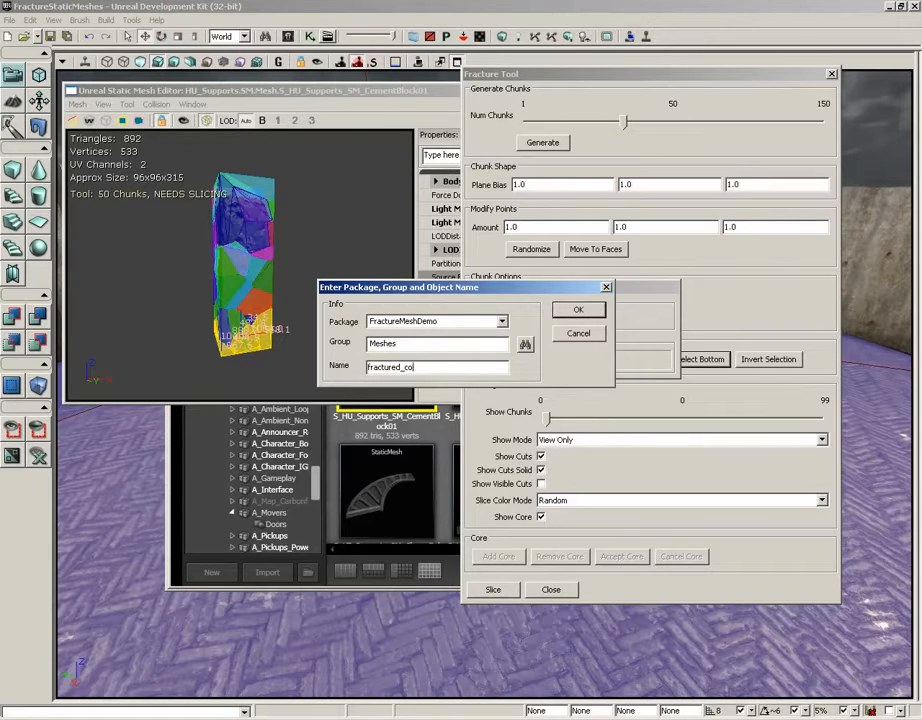
key(Return)
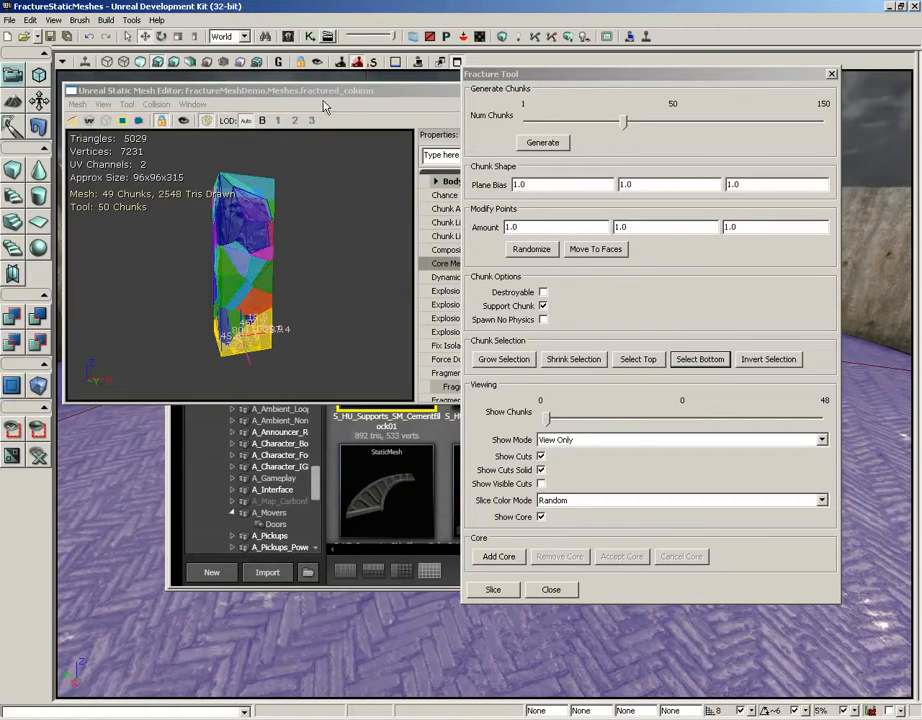
Close the Fracture Tool and the Static Mesh Editor, and fully refresh the Content Browser's package list.
click(831, 73)
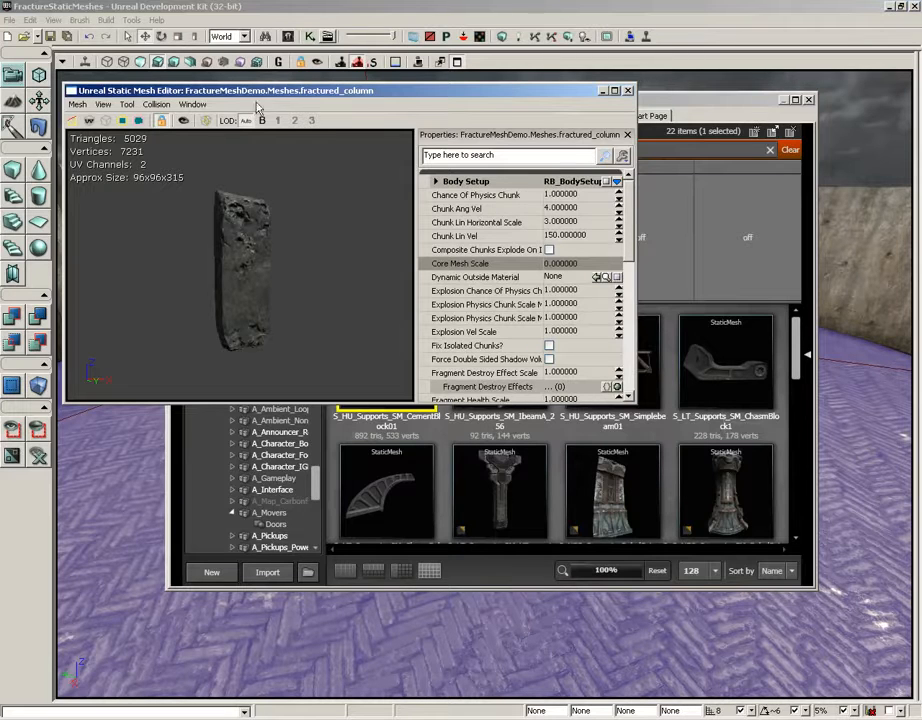
click(629, 91)
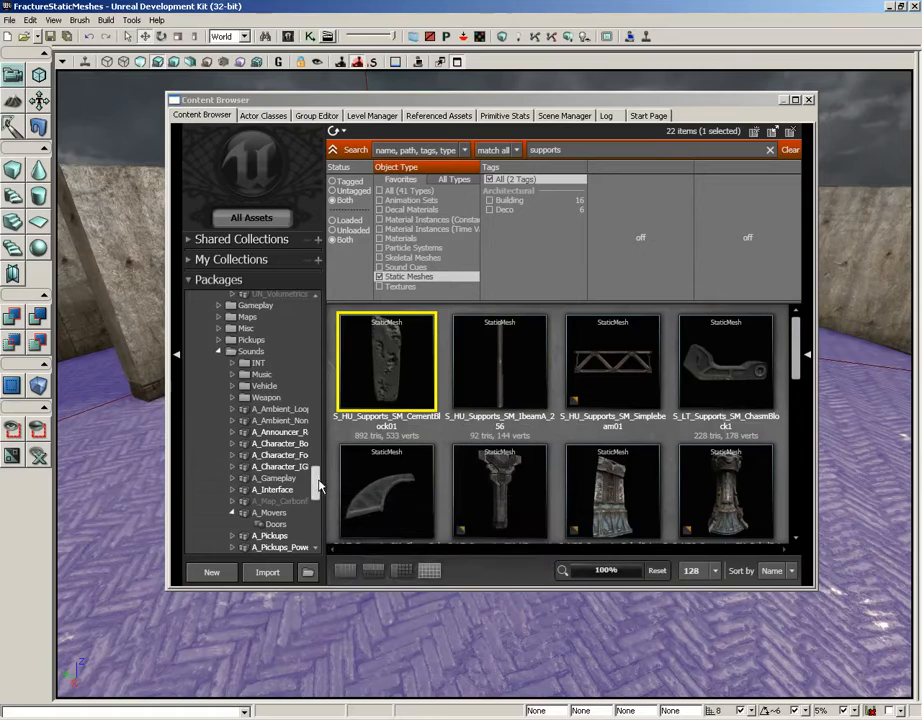
scroll(316, 544, down, 10)
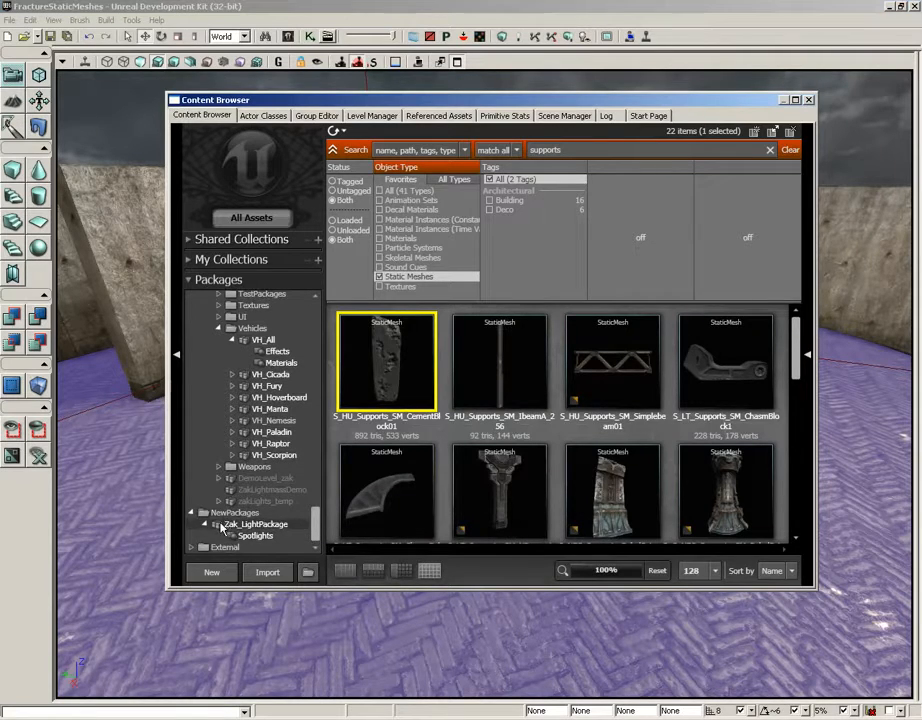
click(344, 133)
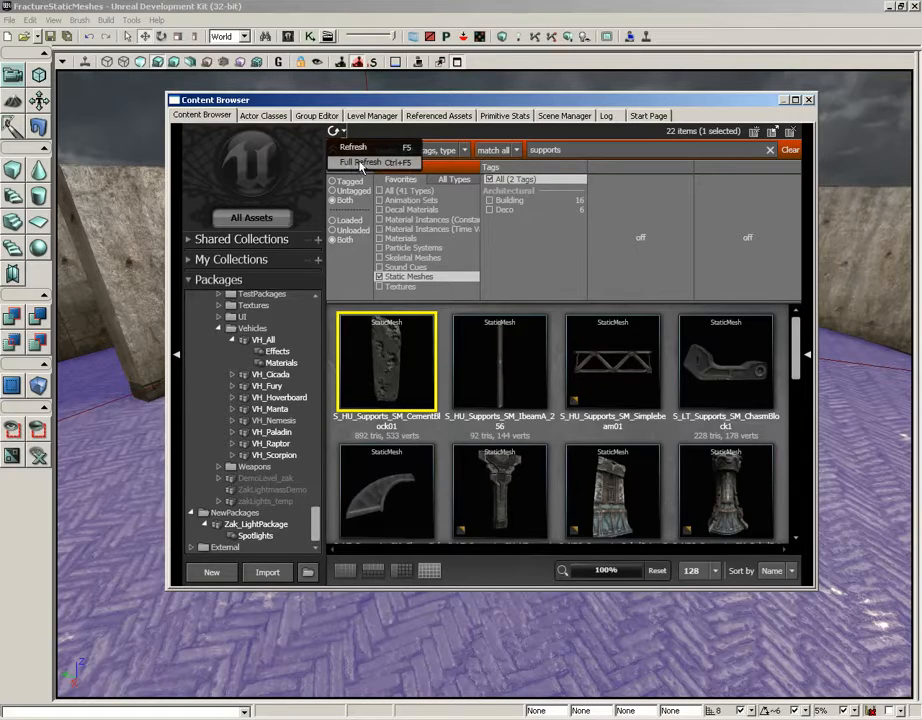
click(352, 162)
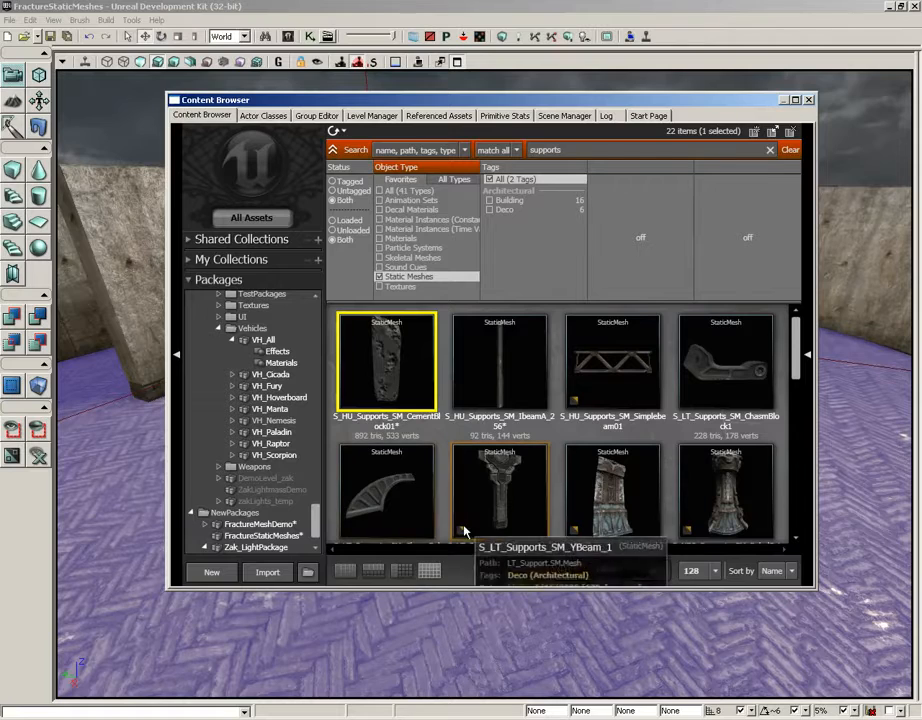
Try to save the FractureStaticMeshes package from the Content Browser.
click(250, 537)
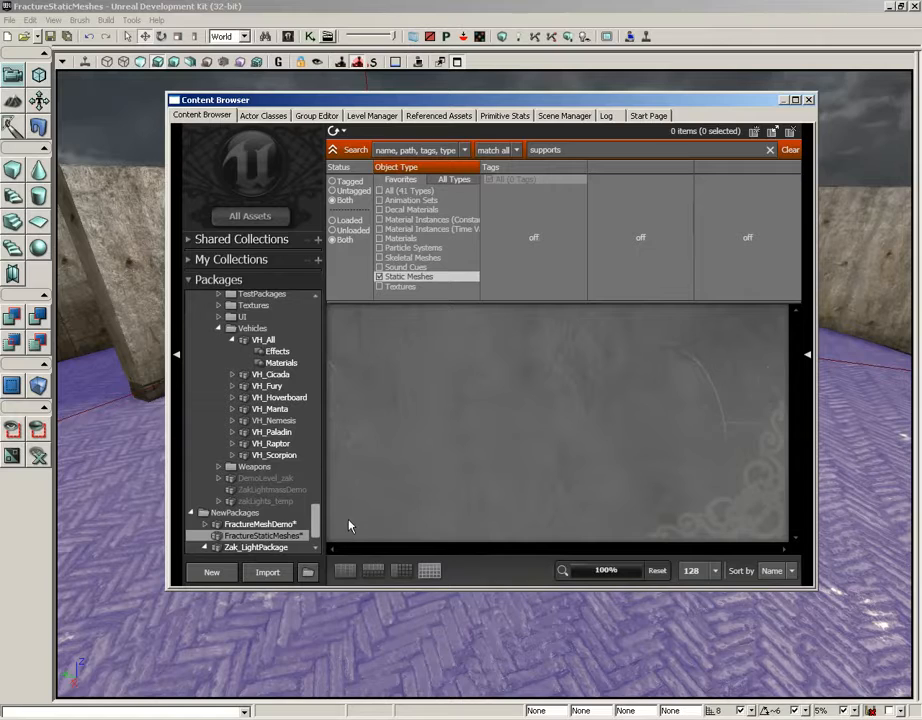
key(ctrl+s)
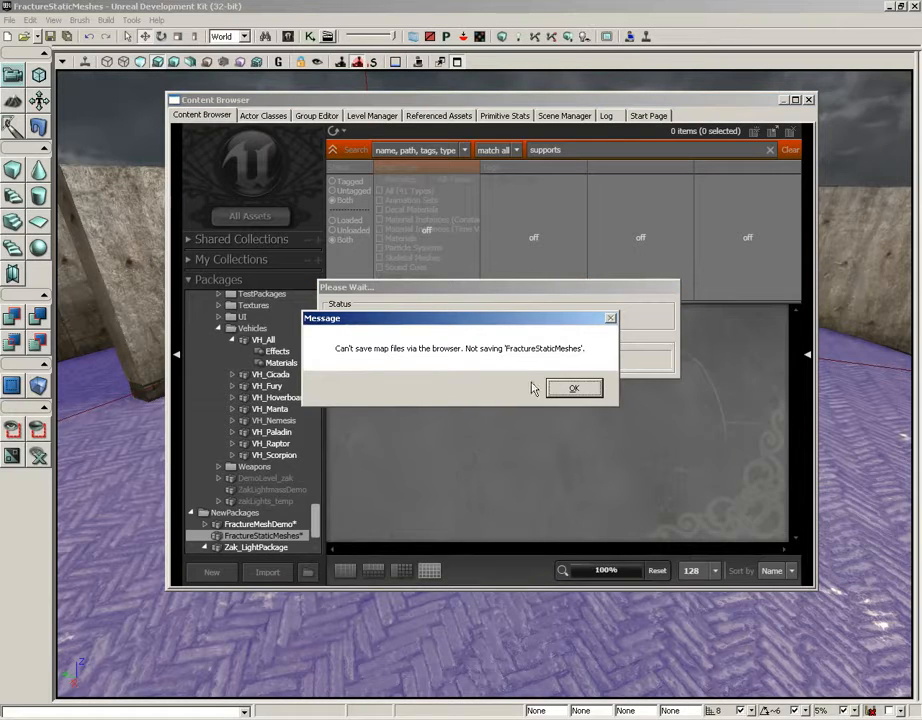
click(564, 391)
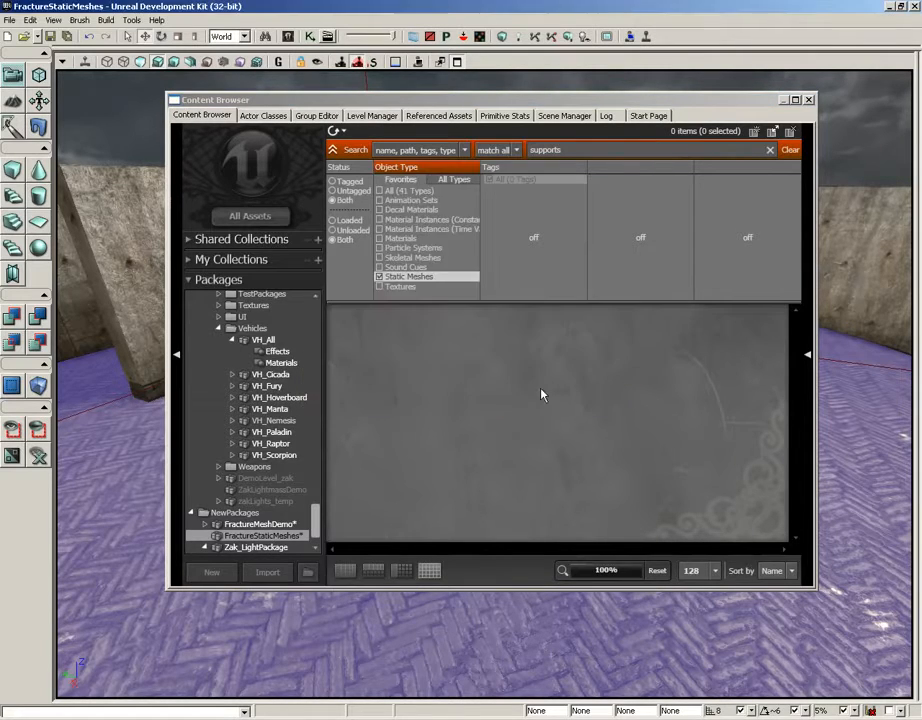
Clear the asset search filters and save the FractureMeshDemo package as FractureMeshDemo.upk in the Content folder.
click(789, 149)
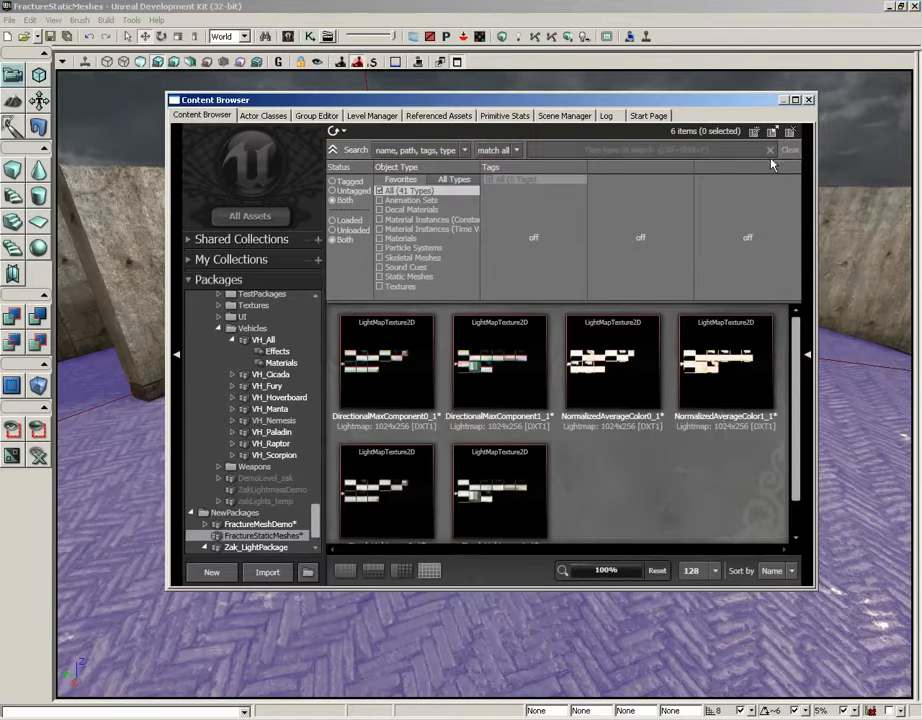
click(262, 524)
click(268, 537)
click(241, 527)
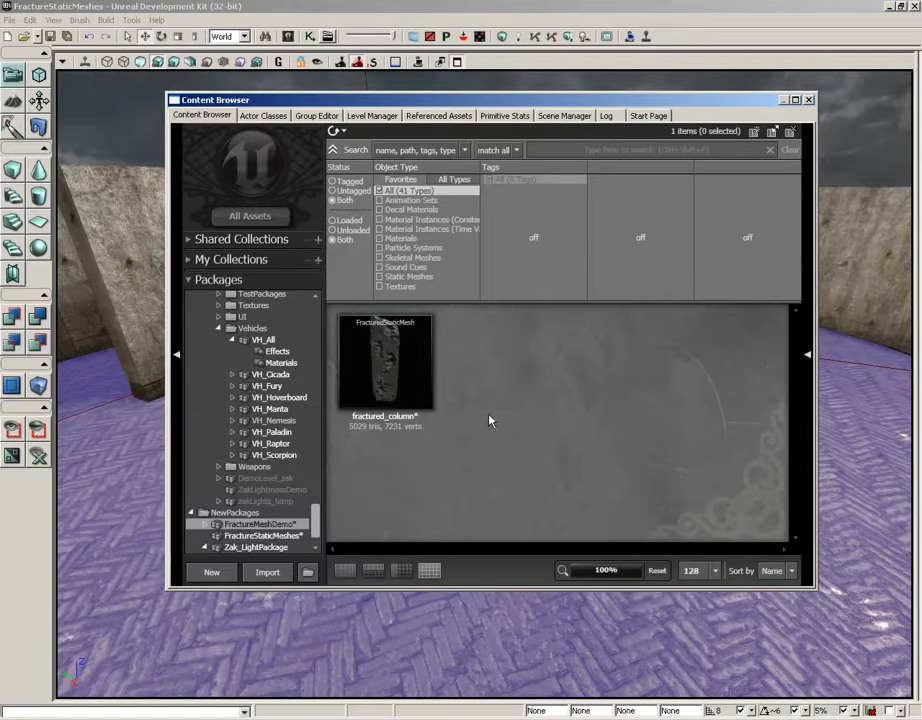
key(ctrl+s)
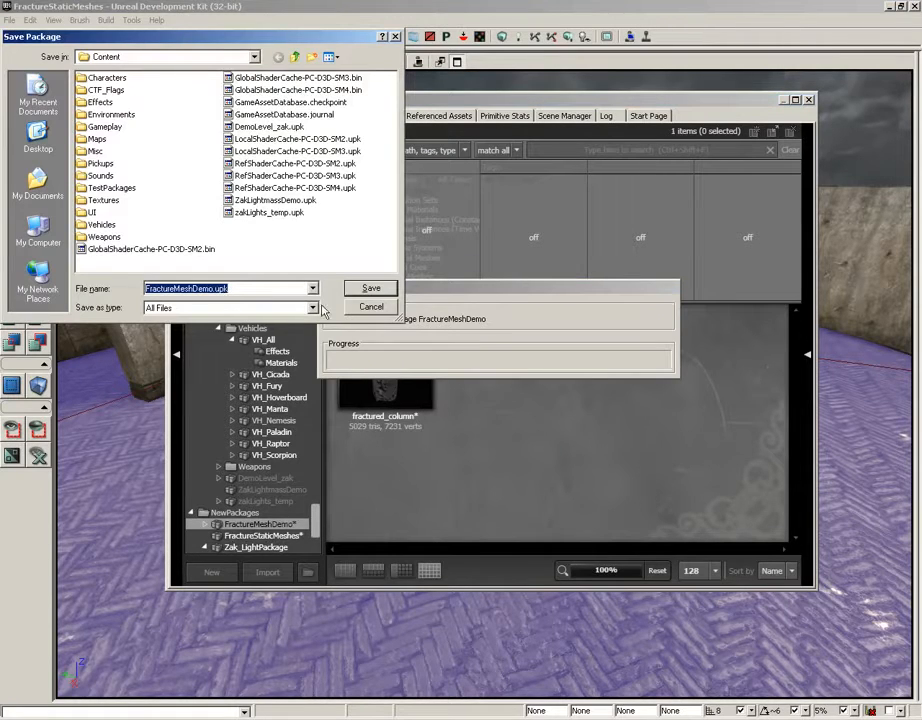
click(370, 289)
Place the fractured_column mesh on the level floor and close the Content Browser.
click(383, 390)
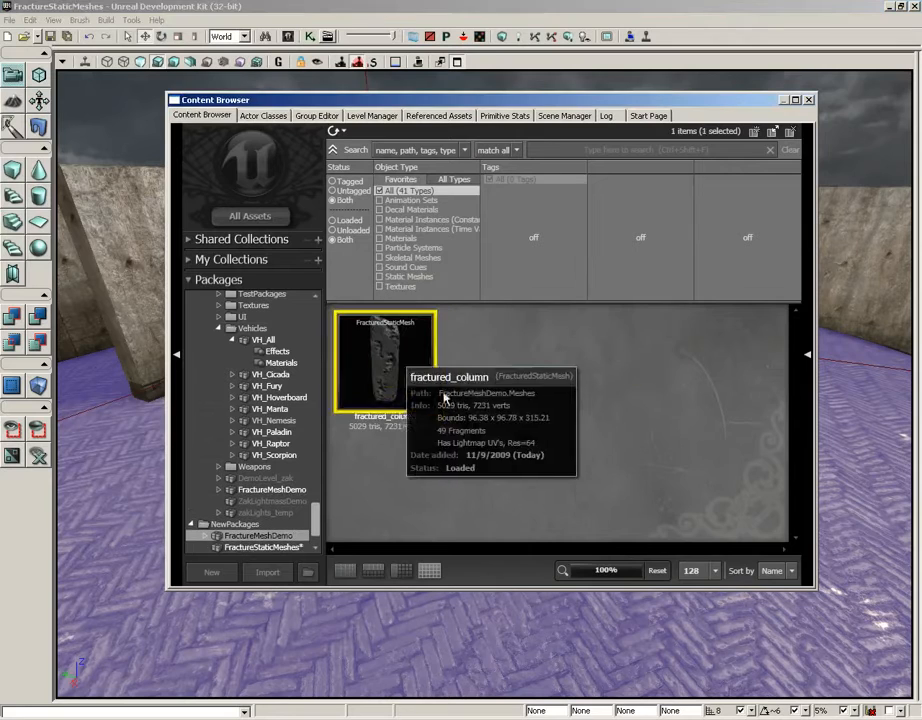
drag(405, 99, 851, 50)
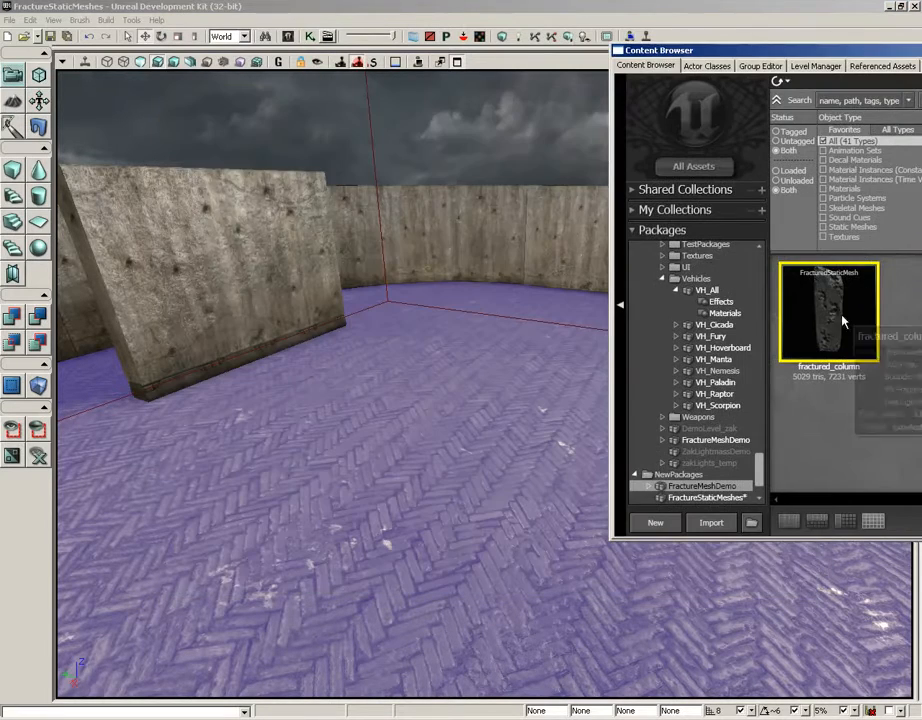
drag(838, 326, 441, 412)
right_drag(441, 412, 514, 340)
drag(808, 47, 380, 120)
click(823, 123)
Move the point light above the placed column farther out to its side and rebuild the whole level.
drag(760, 247, 607, 340)
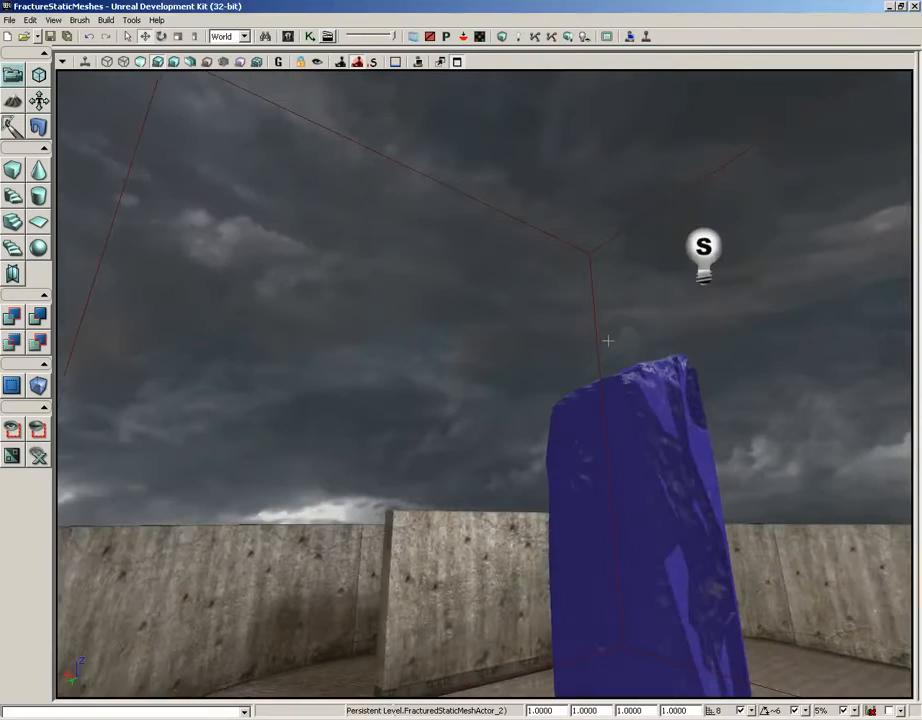
click(705, 249)
drag(705, 249, 570, 268)
right_drag(570, 268, 640, 296)
middle_drag(640, 296, 660, 243)
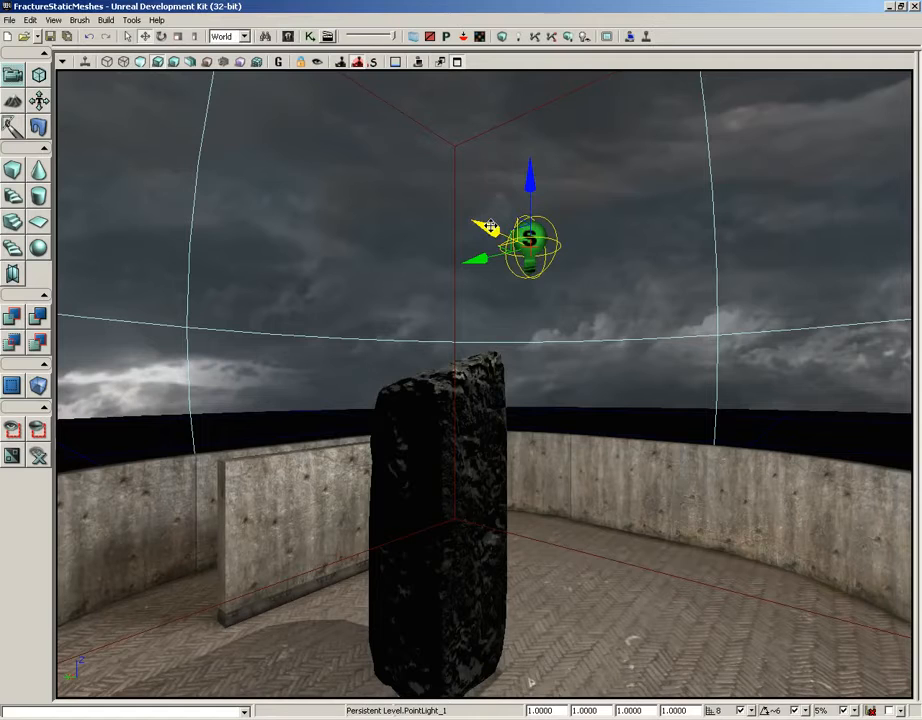
drag(490, 226, 544, 227)
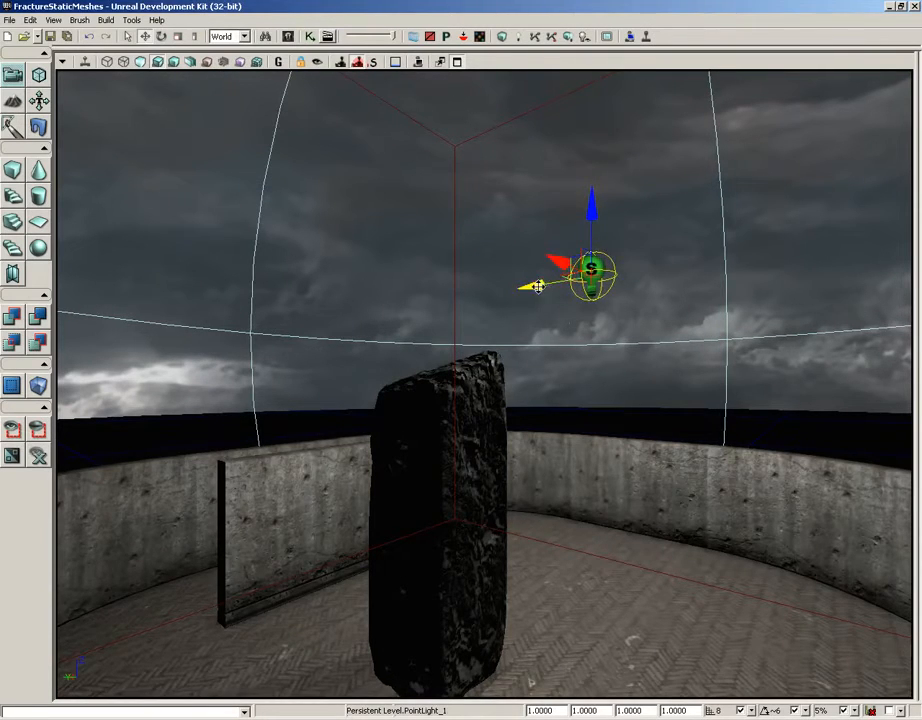
drag(531, 284, 612, 286)
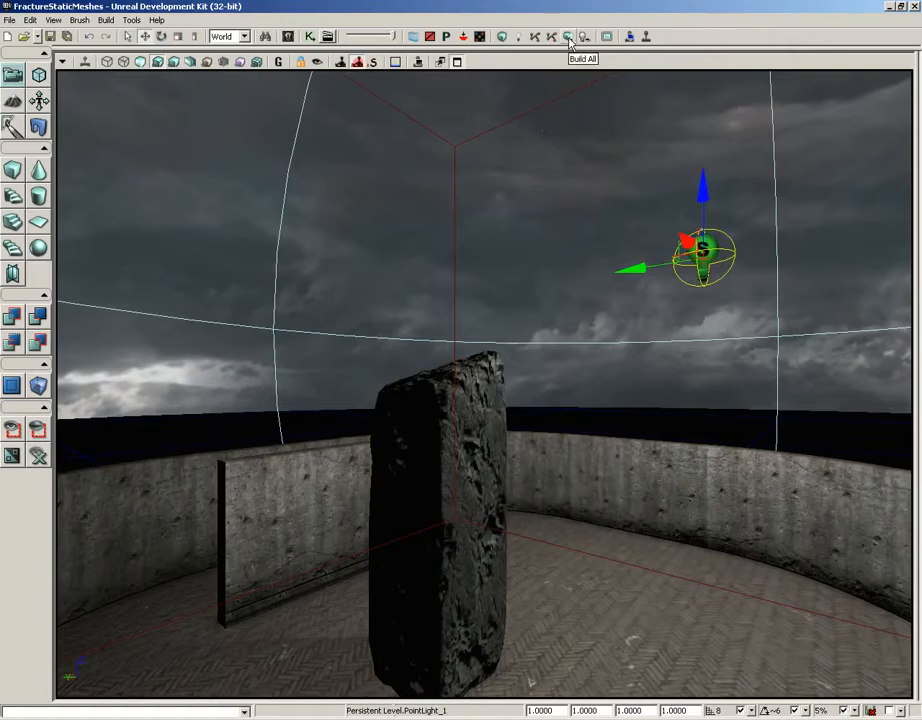
click(568, 37)
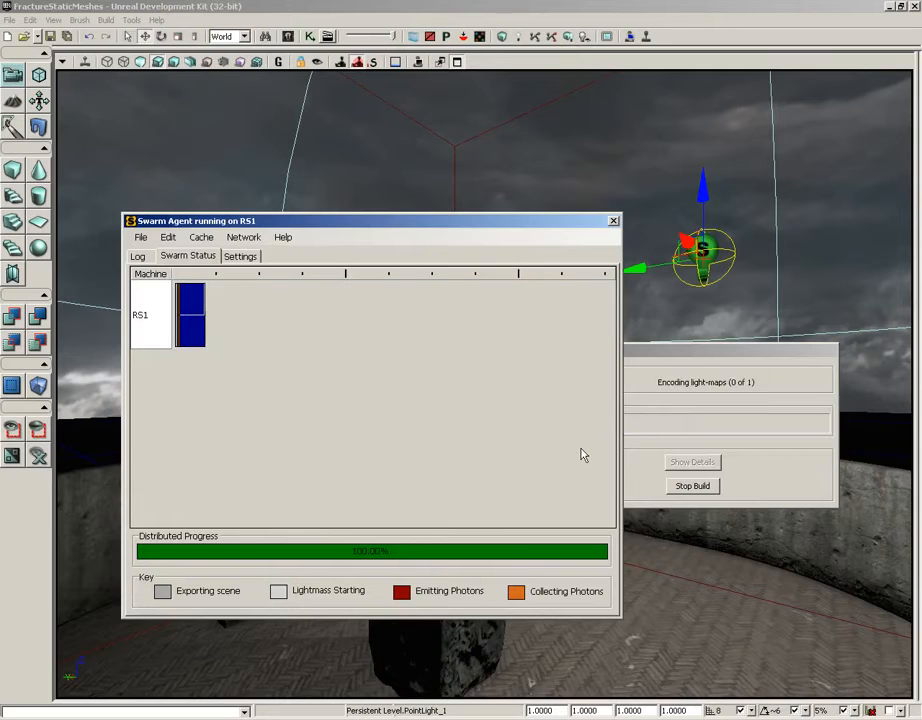
click(864, 311)
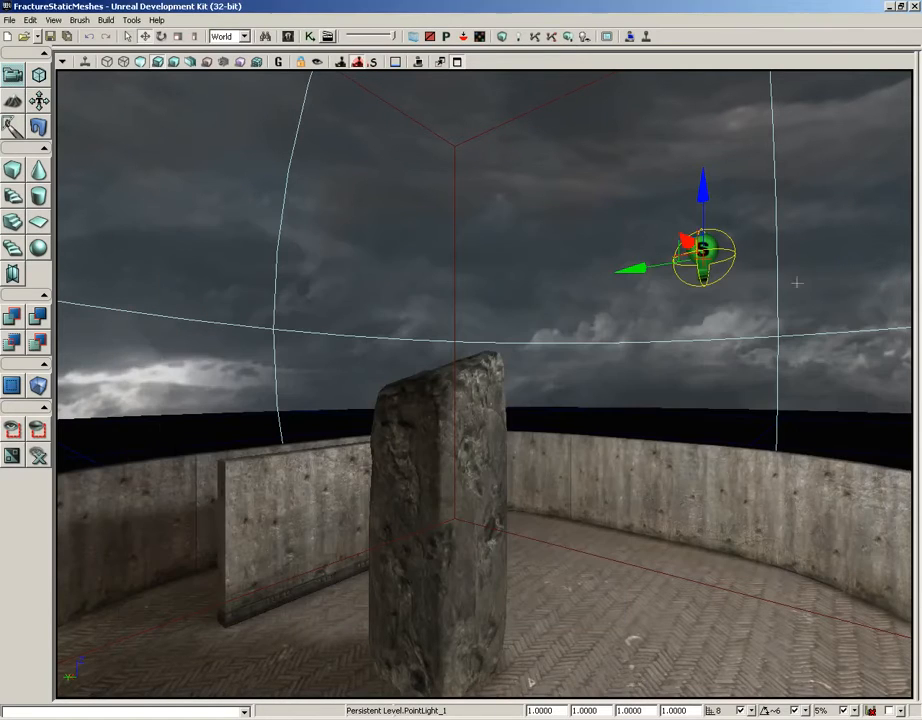
Play the level from the floor beside the fractured column and move into position to aim at its upper part.
right_click(665, 346)
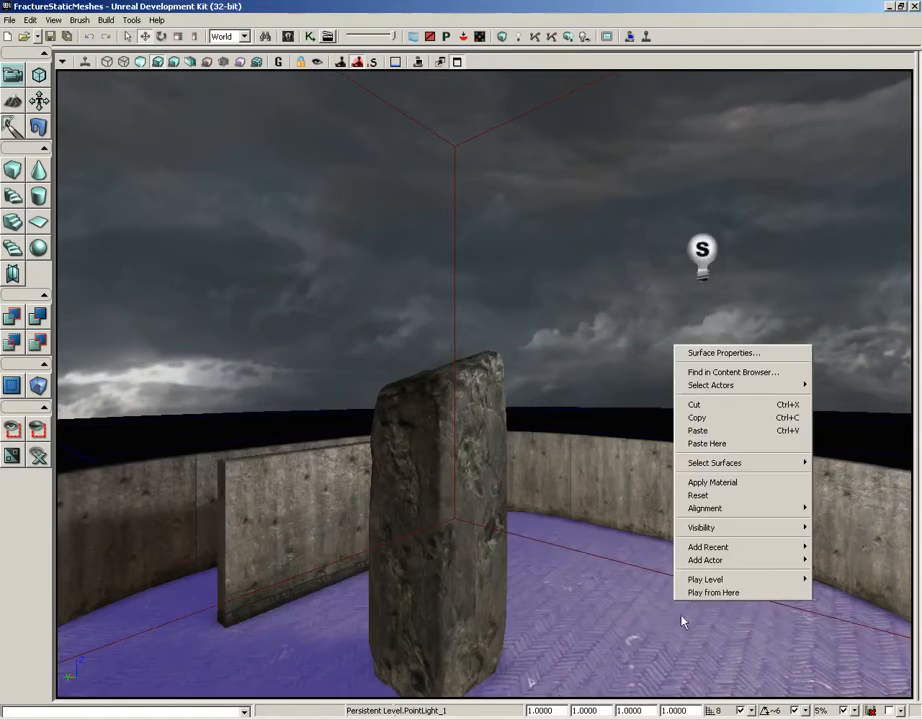
click(700, 591)
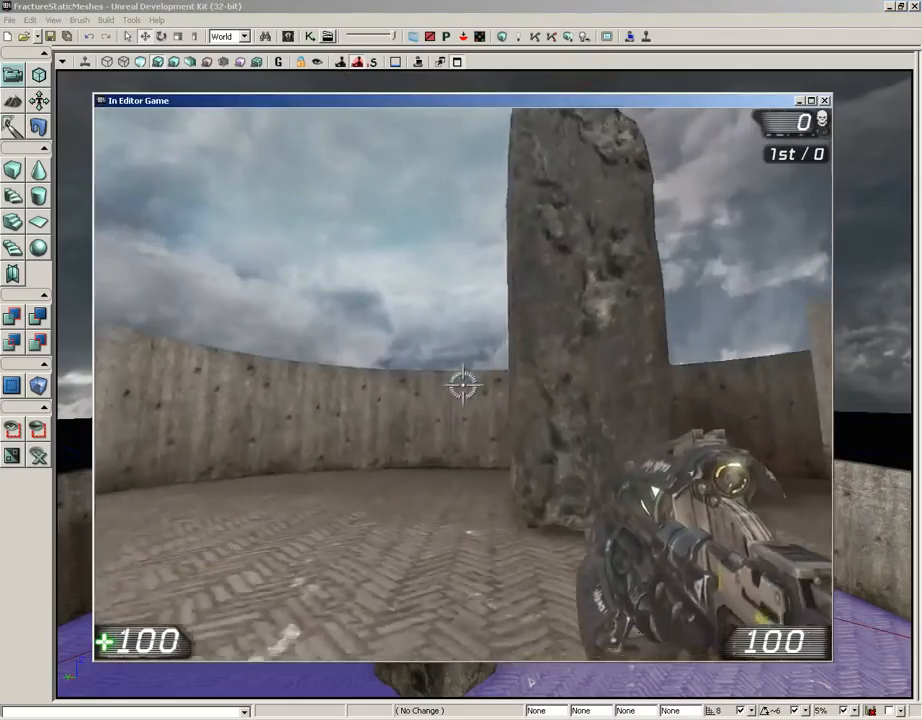
key(w)
key(a)
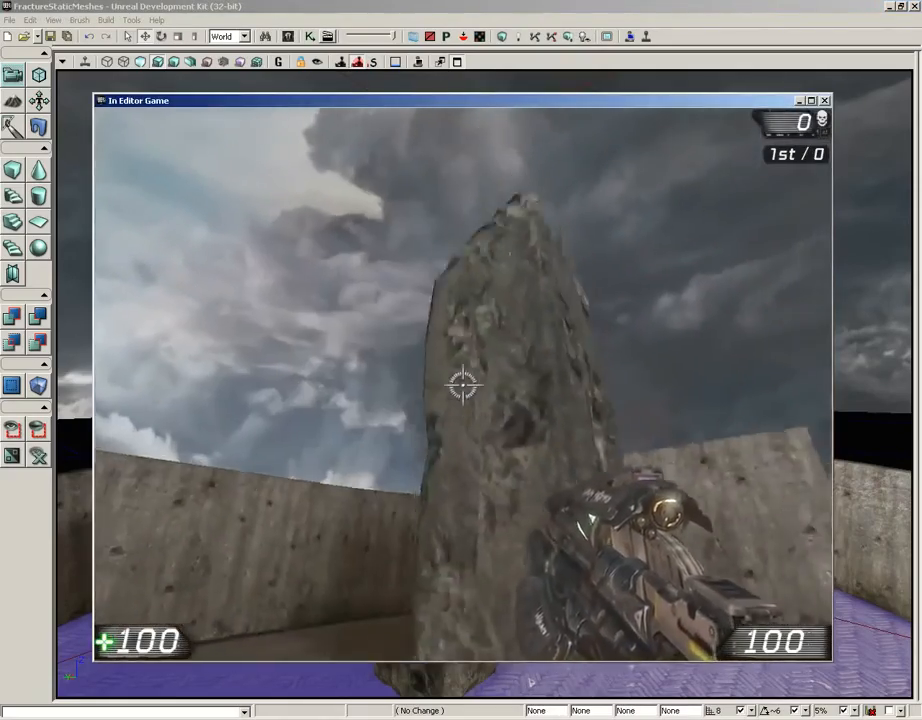
Shoot repeatedly at the upper part of the column to test how its chunks break off.
click(462, 385)
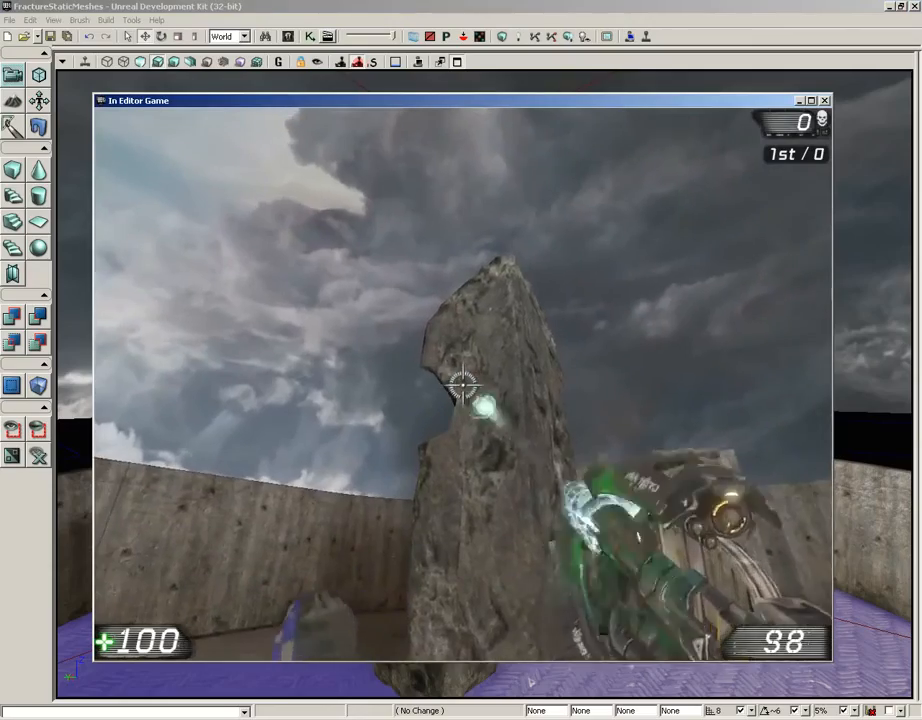
click(462, 385)
click(462, 385)
click(462, 385)
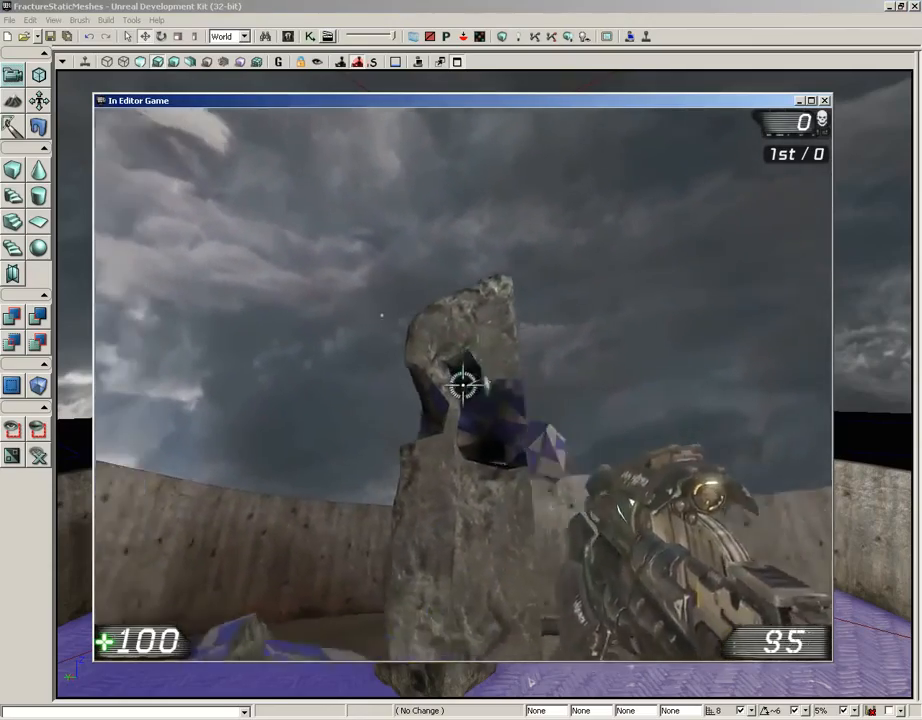
click(462, 385)
click(462, 385)
click(462, 385)
click(462, 385)
click(462, 385)
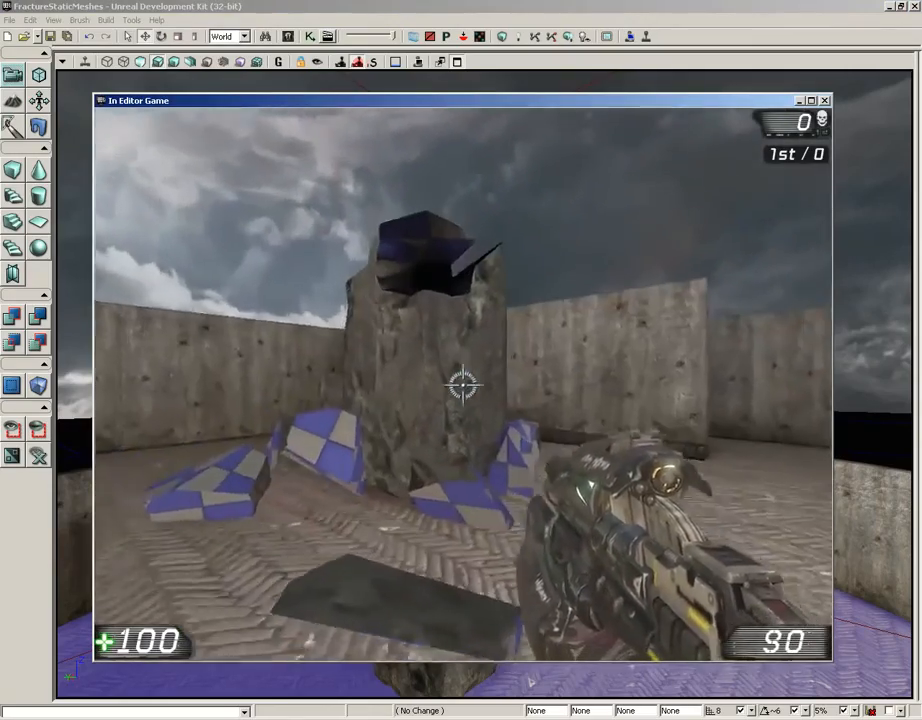
Shoot repeatedly at the remaining lower part of the column to break it apart.
click(462, 385)
click(462, 385)
click(462, 385)
click(462, 385)
click(462, 385)
click(462, 385)
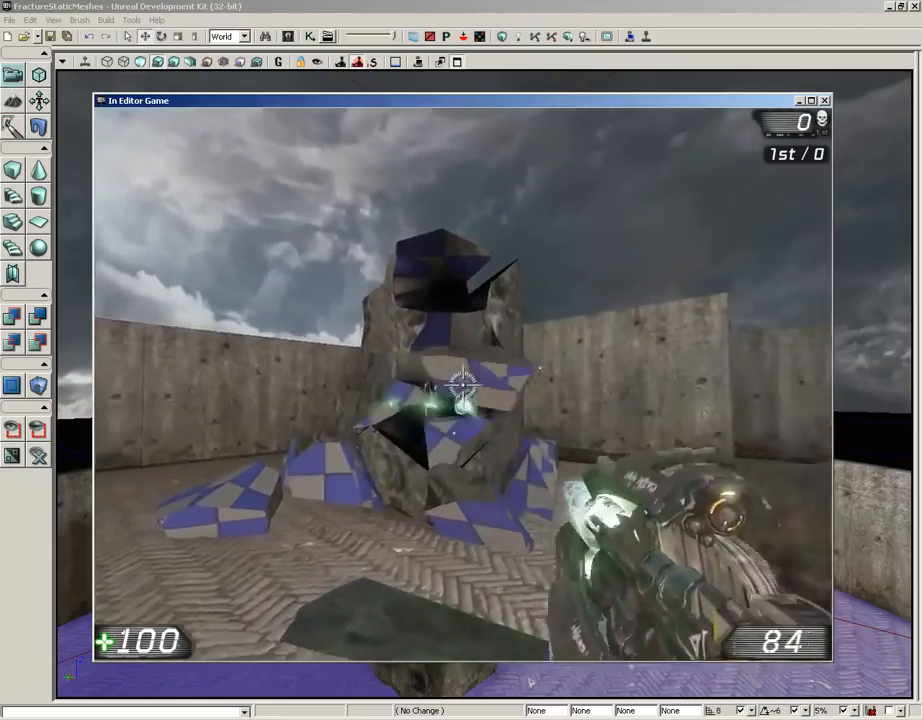
click(462, 385)
click(462, 385)
click(462, 385)
Walk around the fallen chunks to examine their inner surfaces, and end the play session.
key(w)
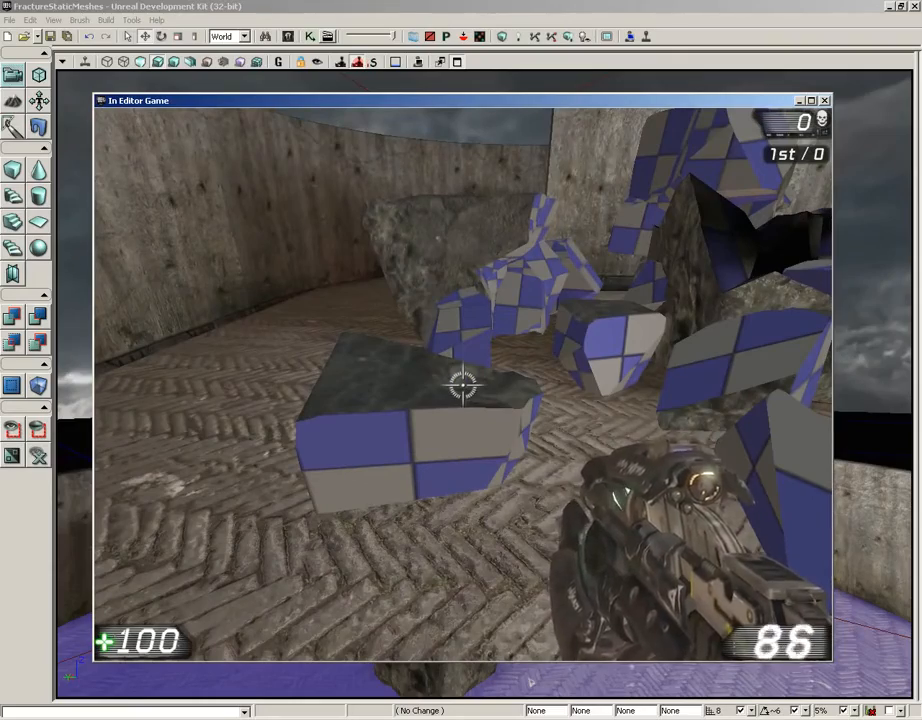
key(w)
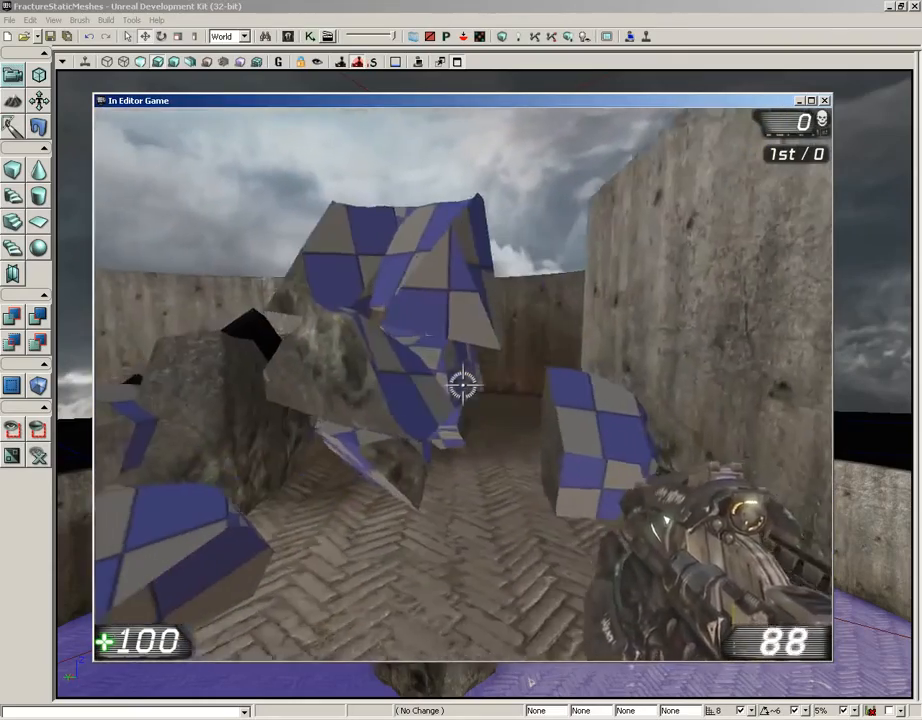
key(Escape)
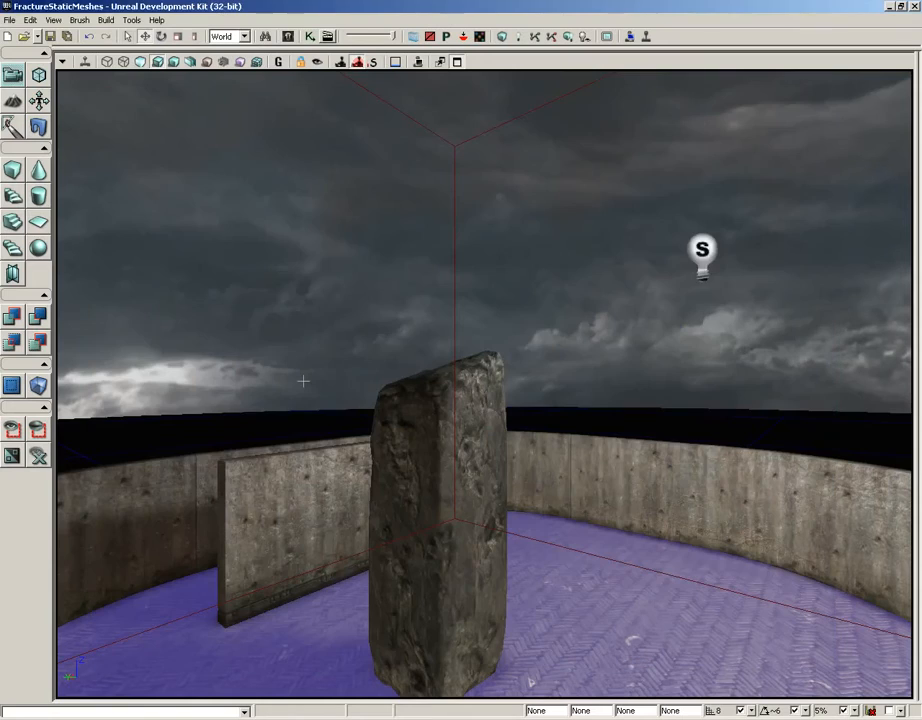